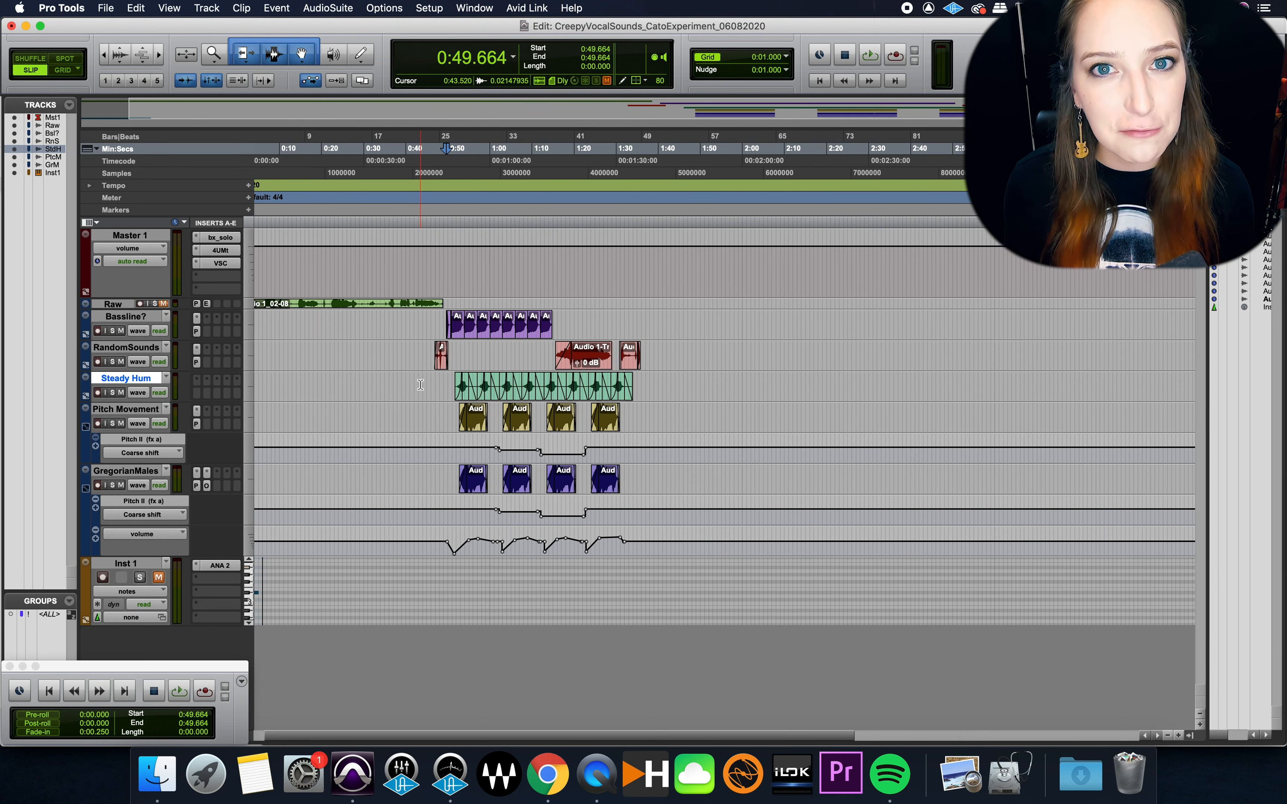
# Step: Set the After Write Pass automation option in the Mixing preferences to No Change
pyautogui.click(437, 516)
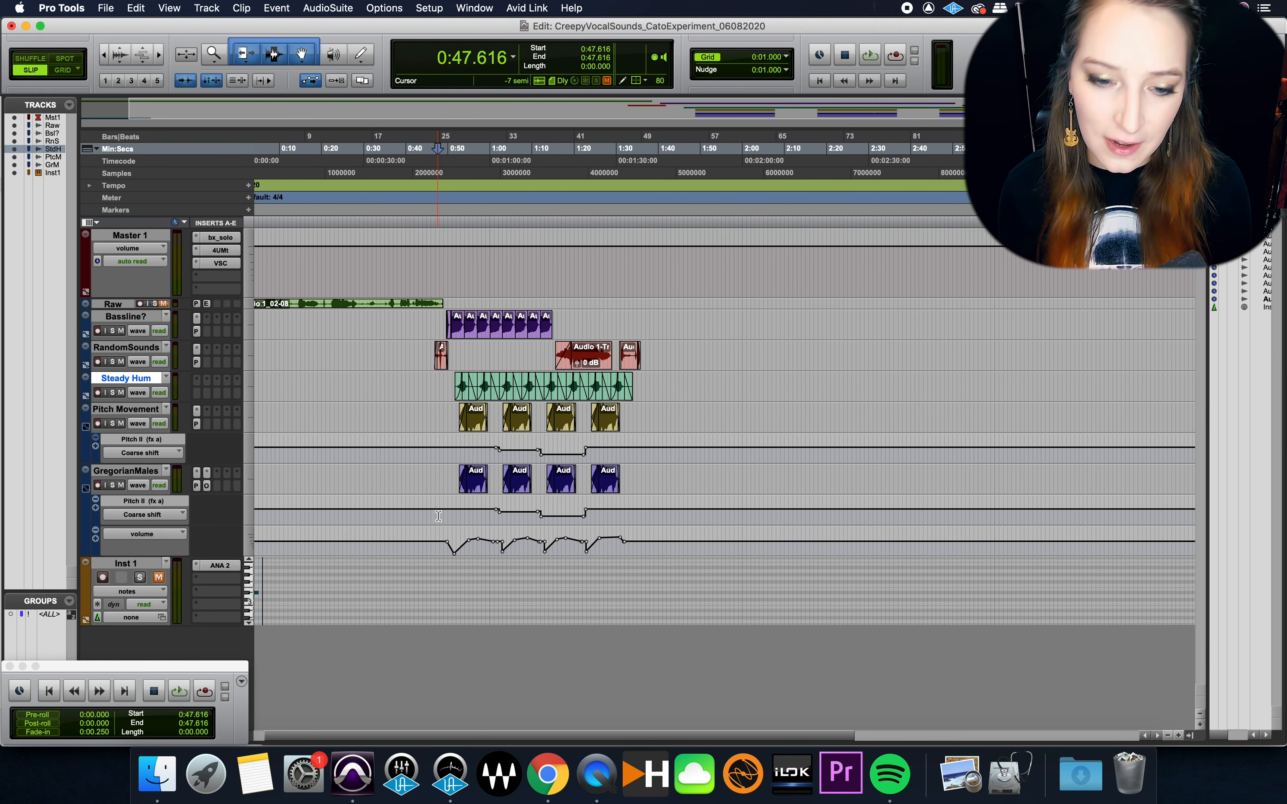
pyautogui.click(429, 9)
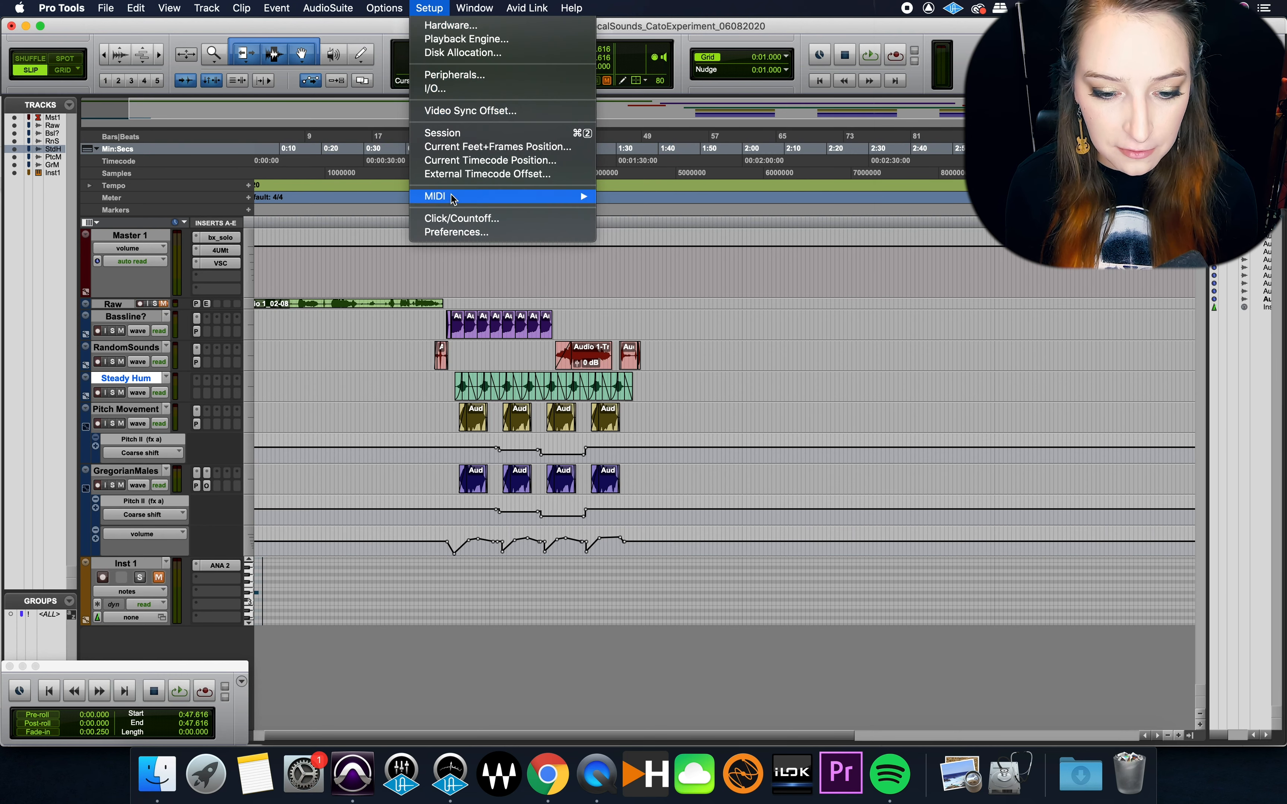
pyautogui.click(457, 234)
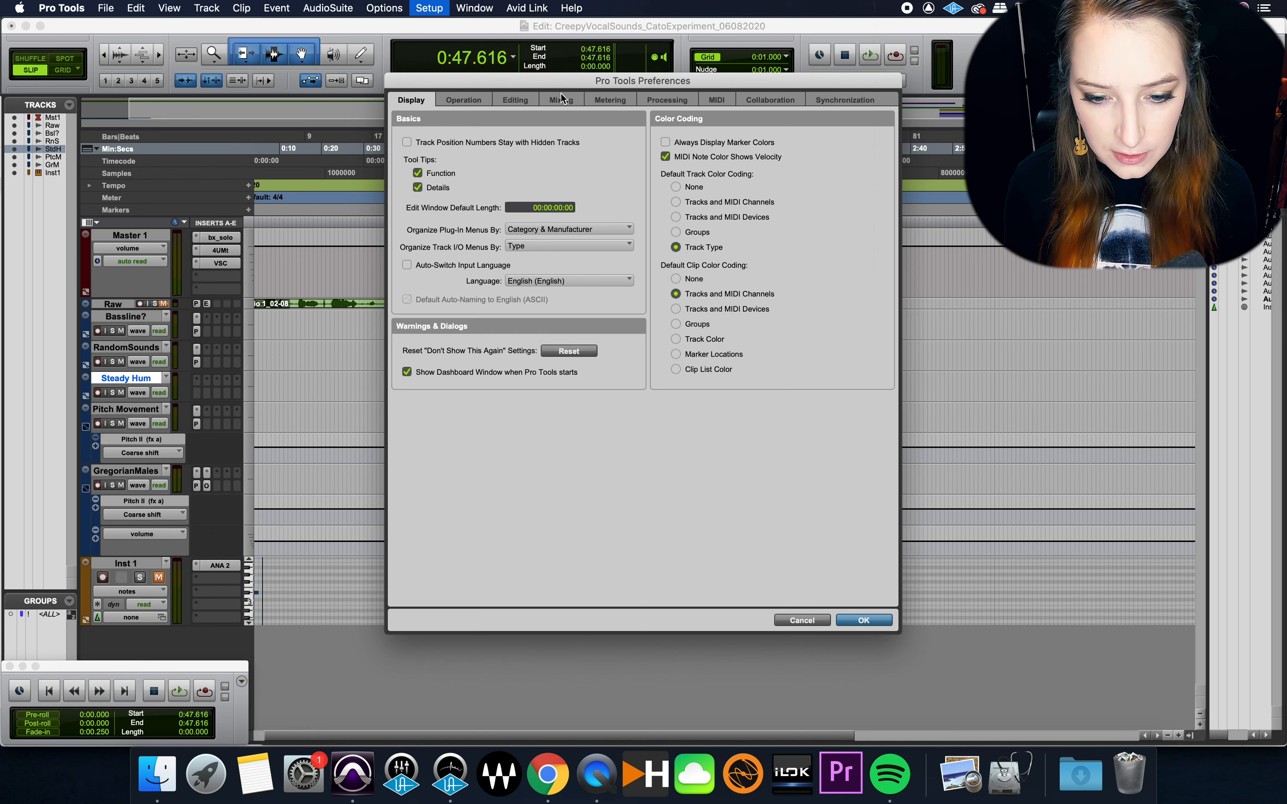
pyautogui.click(562, 97)
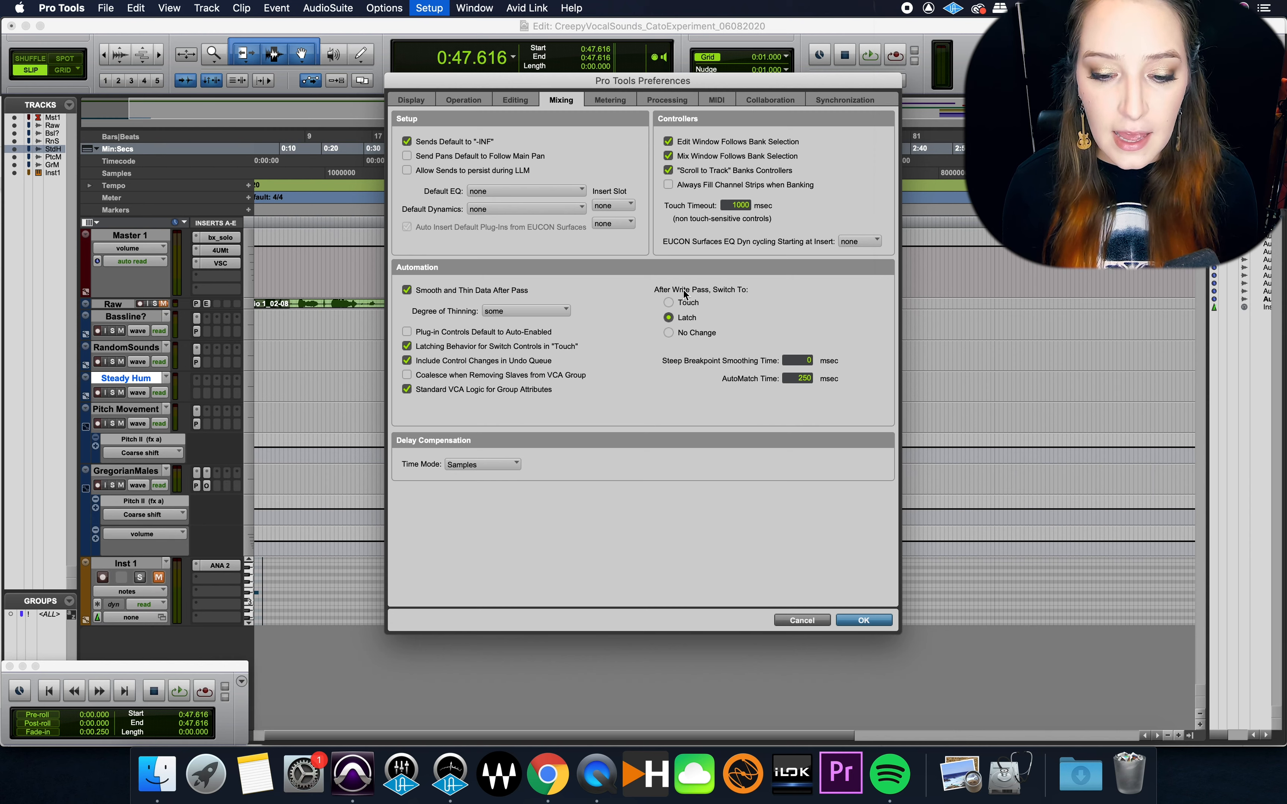
pyautogui.click(682, 334)
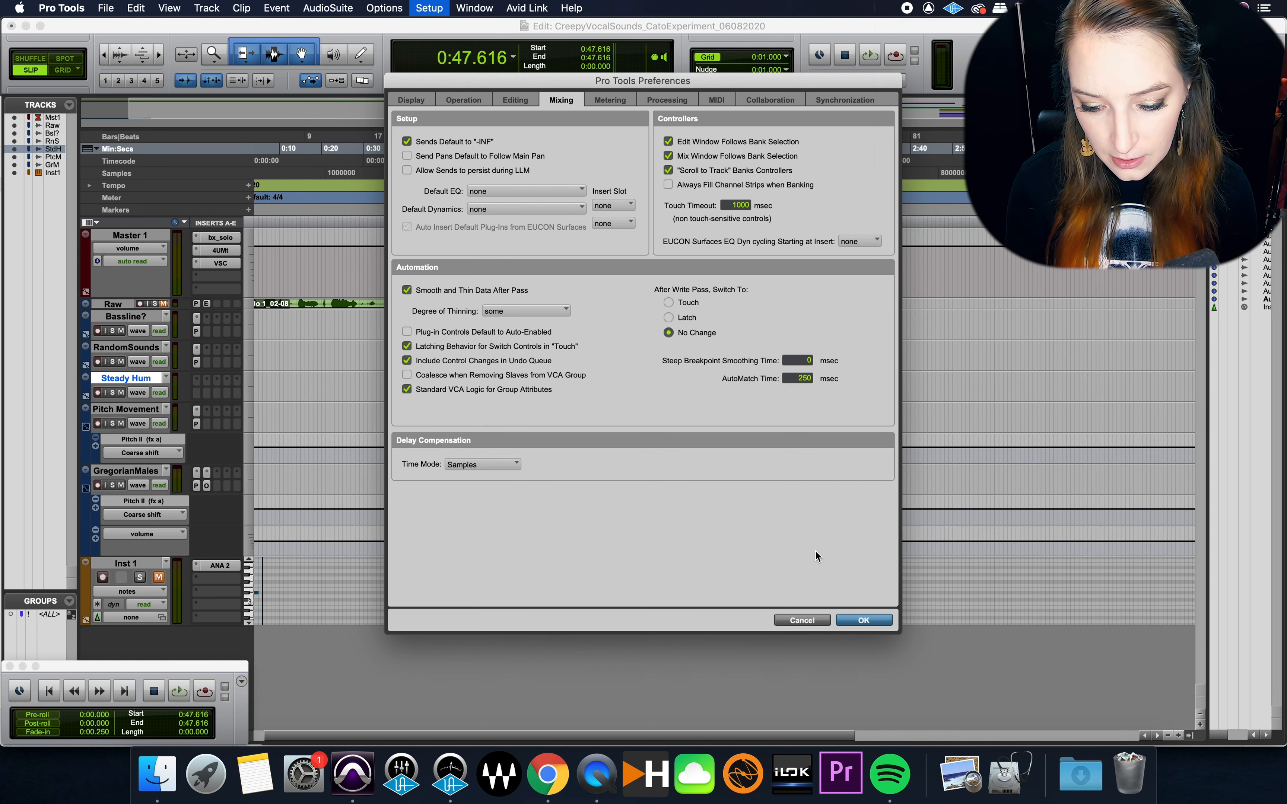
pyautogui.click(846, 621)
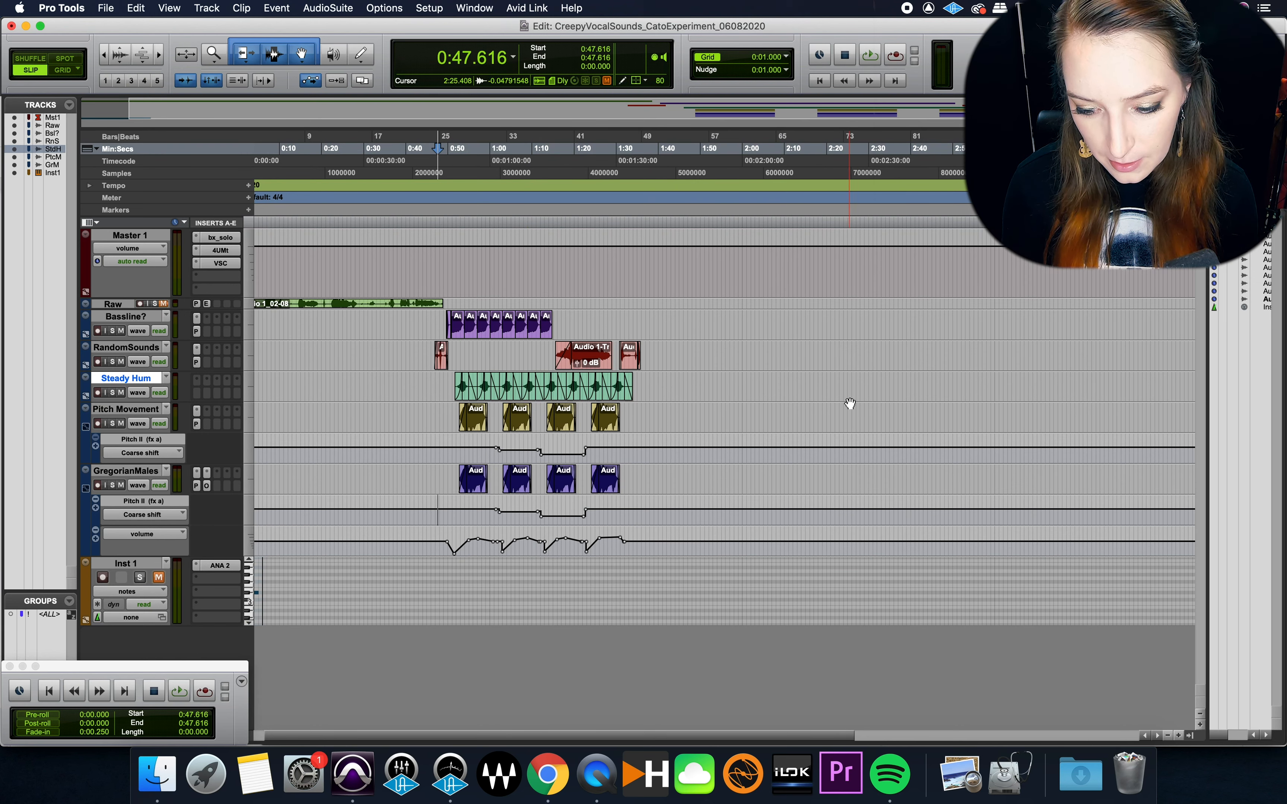
# Step: Enlarge the GregorianMales track and switch its track view from waveform to volume automation
pyautogui.moveTo(821, 505); pyautogui.dragTo(894, 510)
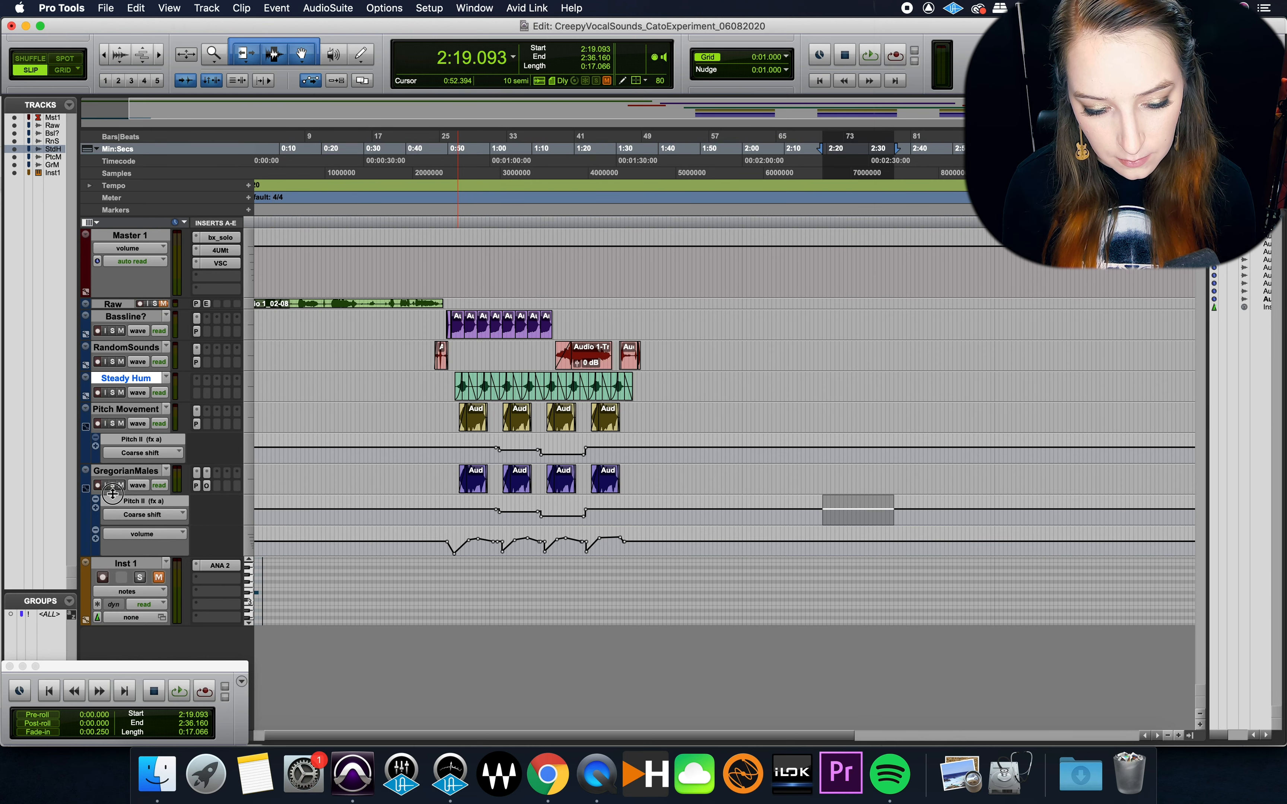
pyautogui.moveTo(113, 494); pyautogui.dragTo(118, 627)
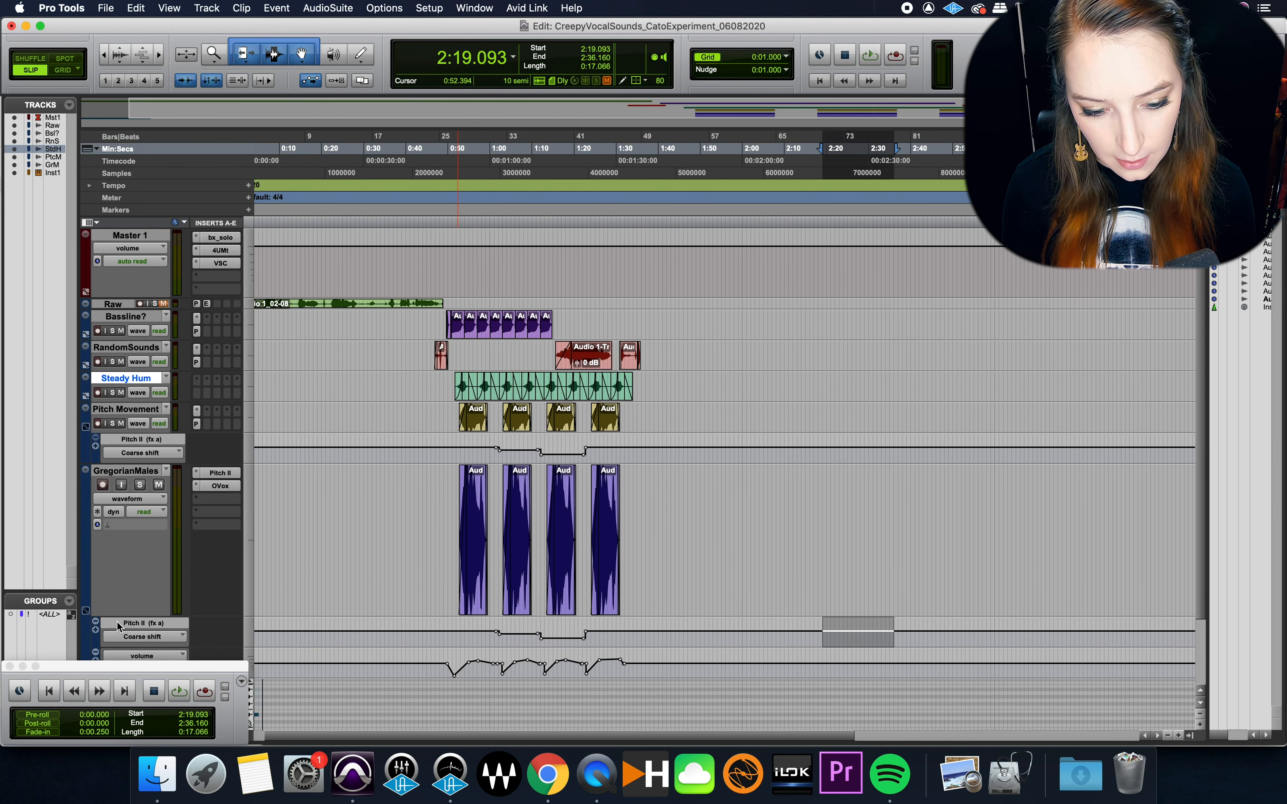
pyautogui.click(129, 498)
pyautogui.click(127, 511)
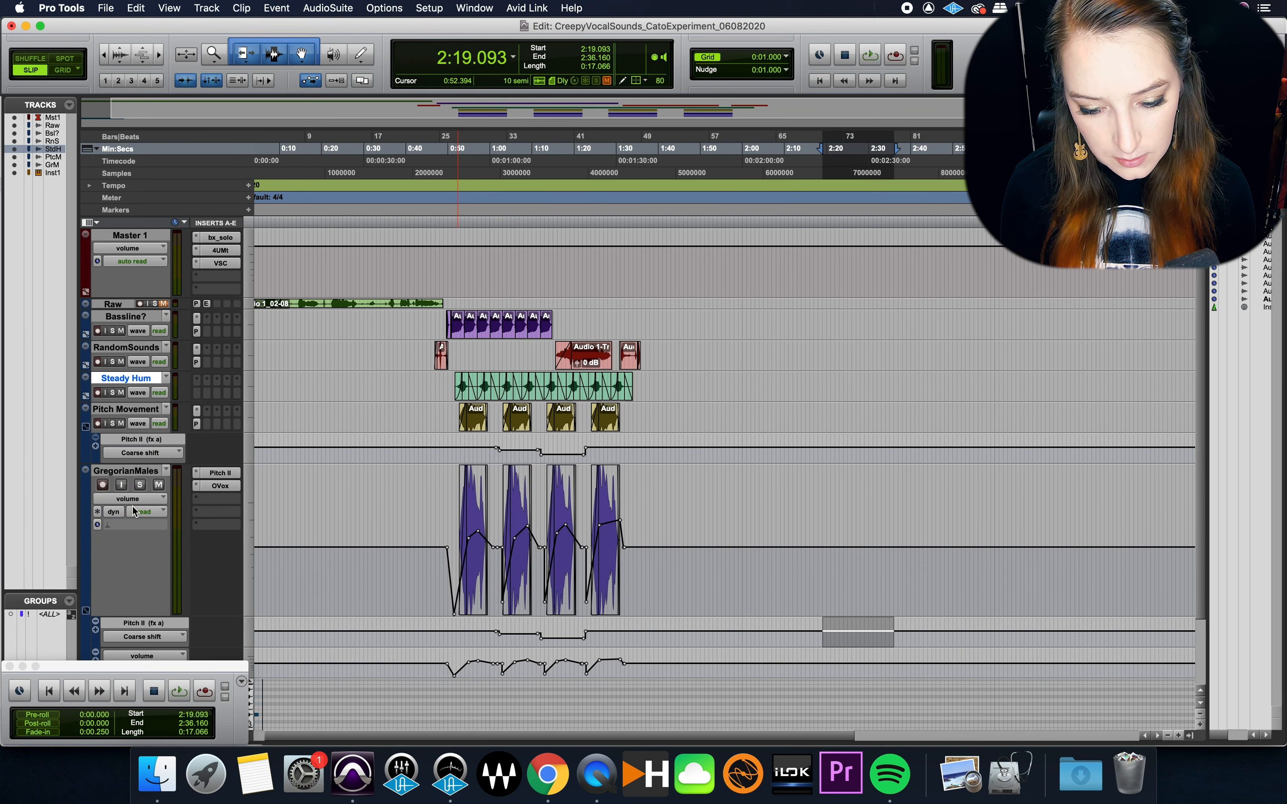
# Step: Place the playback start at about 2:18 in the empty area and set the GregorianMales track's automation mode to write
pyautogui.click(819, 532)
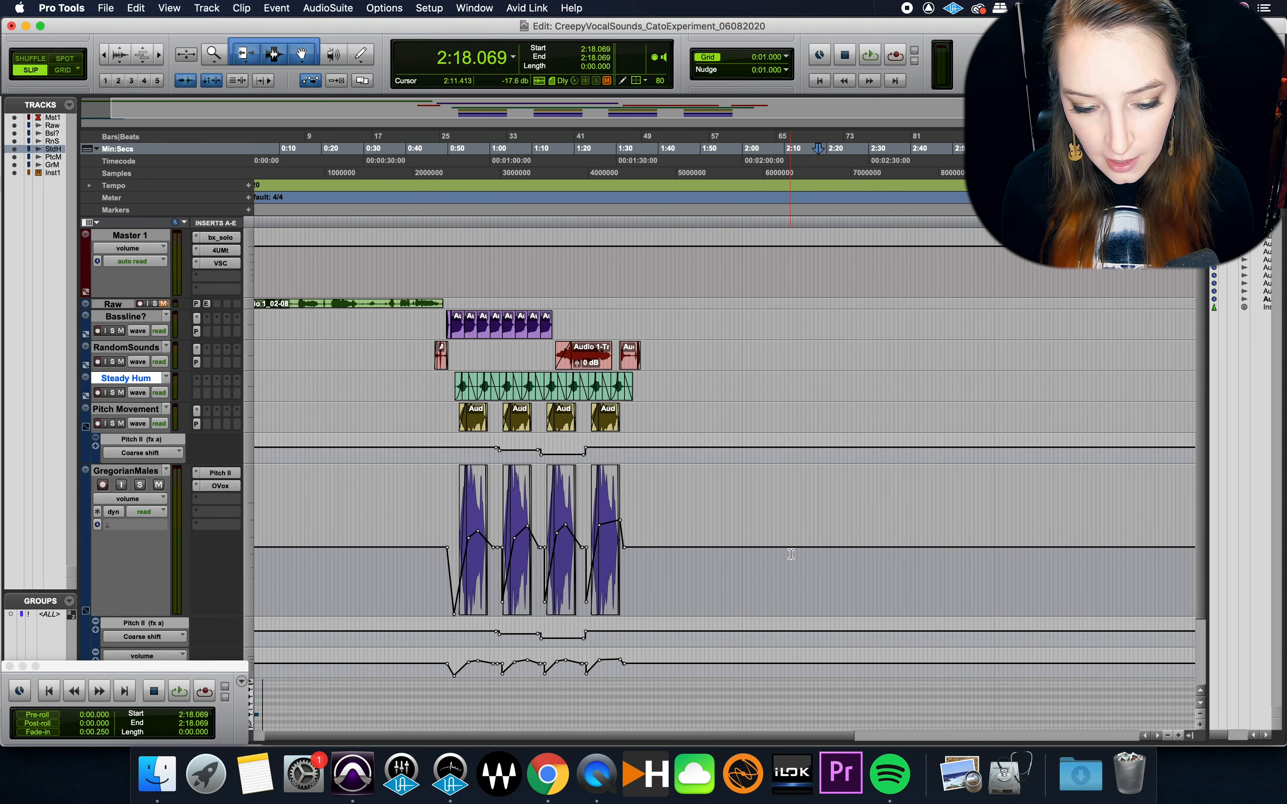
pyautogui.click(148, 513)
pyautogui.click(159, 551)
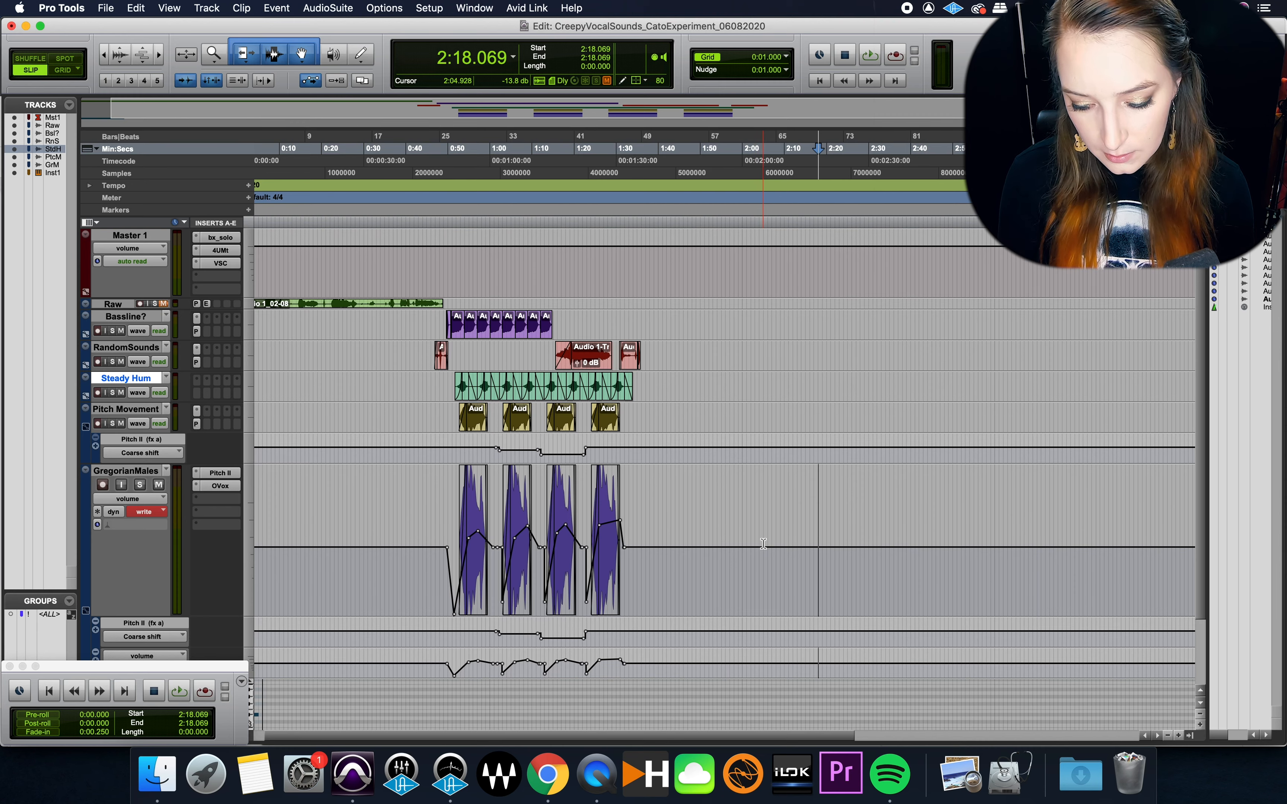
# Step: Write a volume automation pass on GregorianMales from about 2:18, starting with its fader at about -52.6 dB and moving it during playback
pyautogui.press('super+equal')
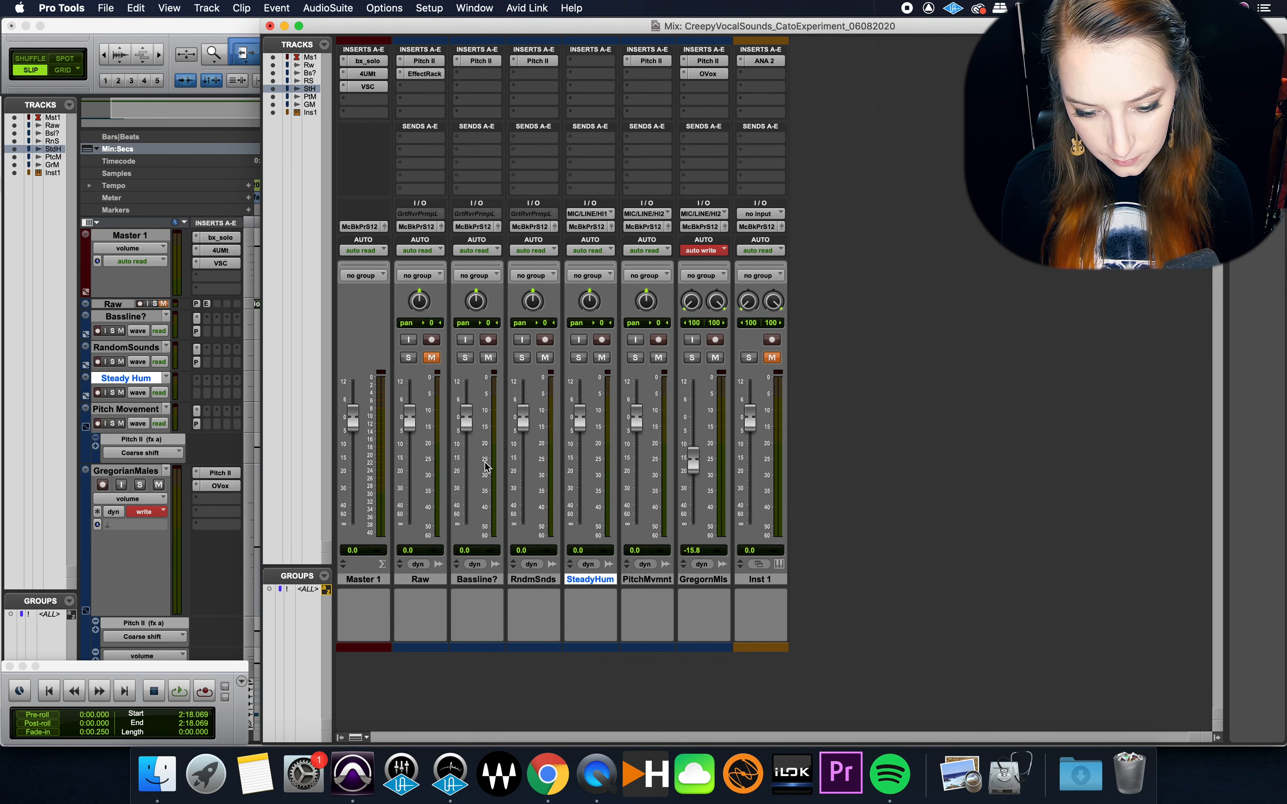
pyautogui.click(705, 581)
pyautogui.moveTo(693, 459); pyautogui.dragTo(697, 513)
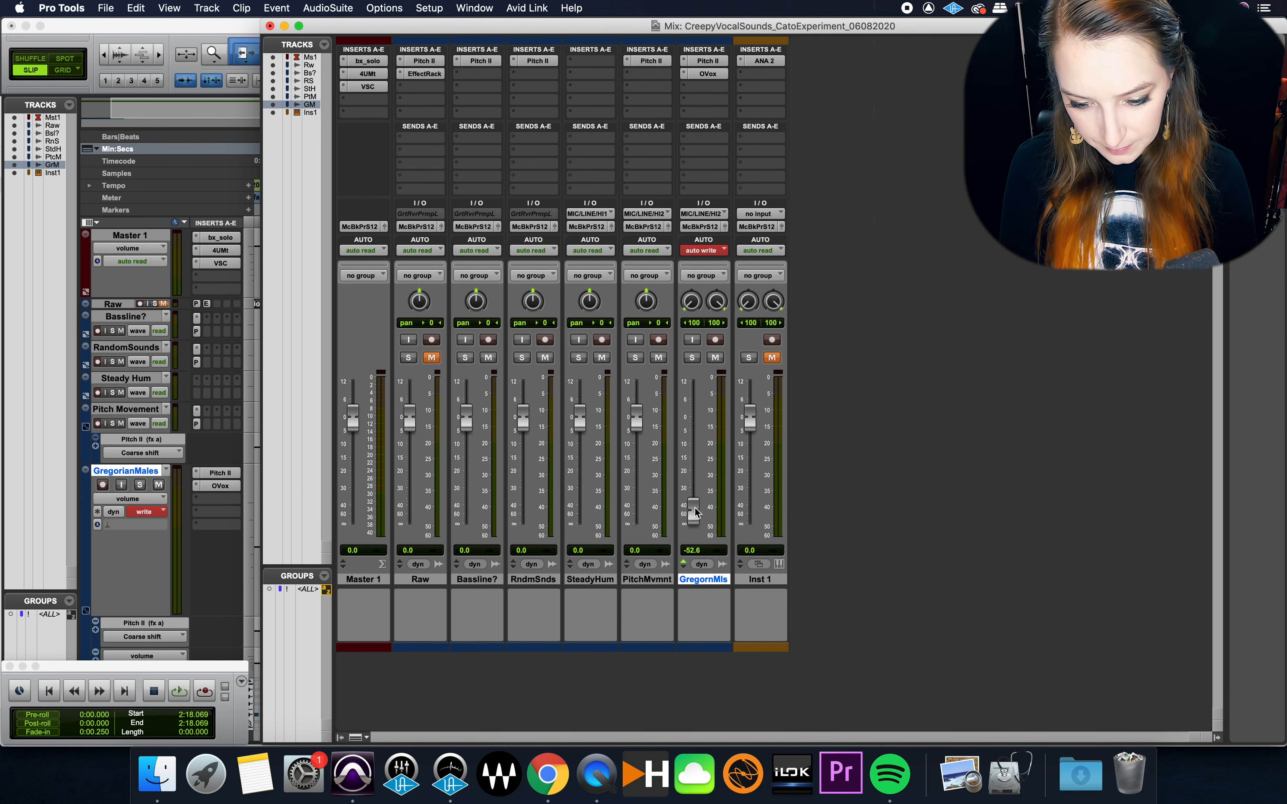
pyautogui.press('super+equal')
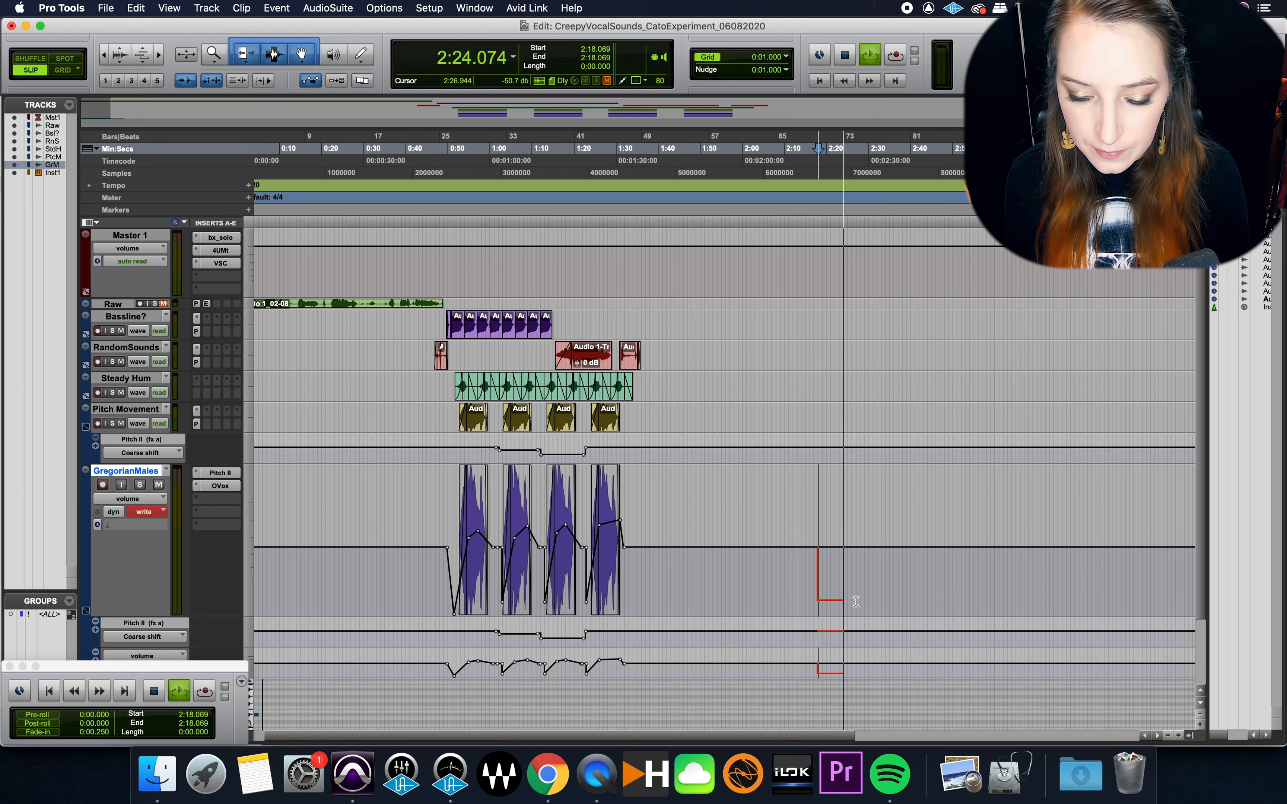
pyautogui.press('super+equal')
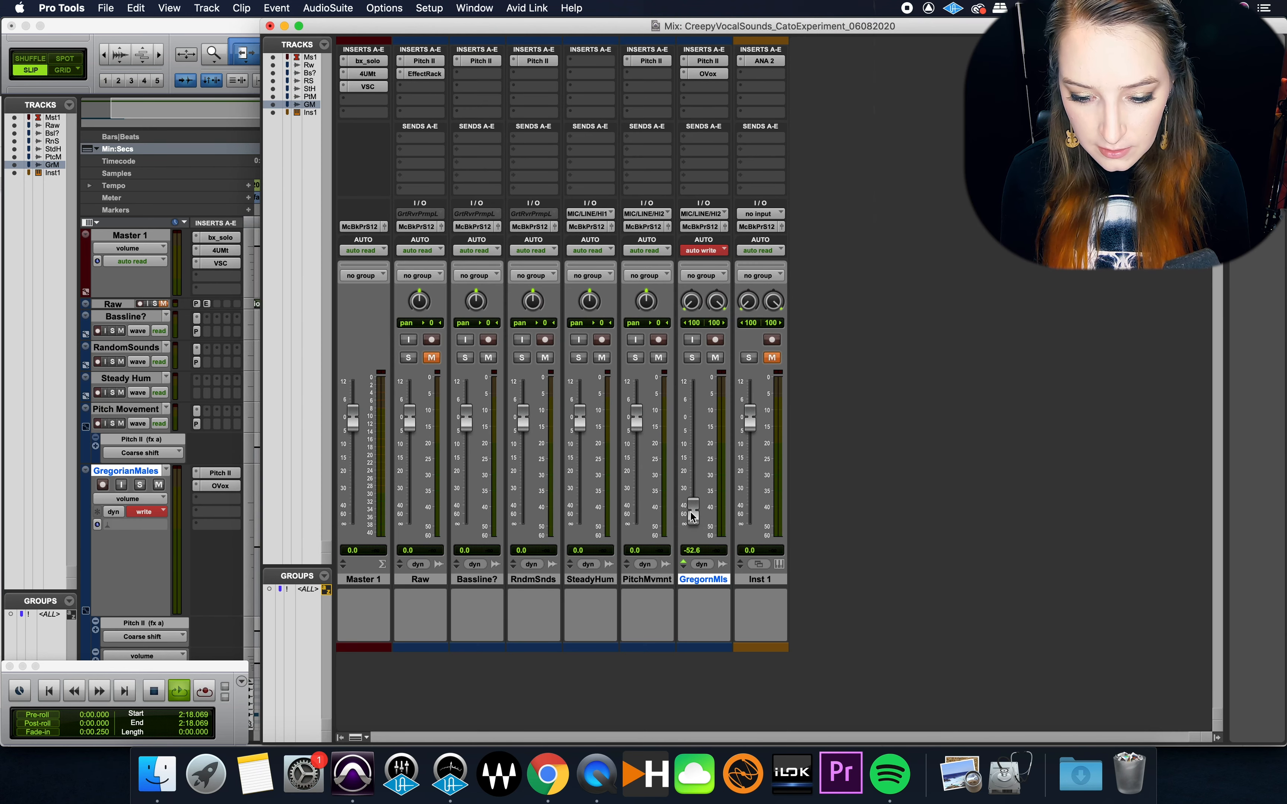
pyautogui.moveTo(693, 516)
pyautogui.mouseDown()
pyautogui.moveTo(686, 431)
pyautogui.moveTo(693, 511)
pyautogui.mouseUp()
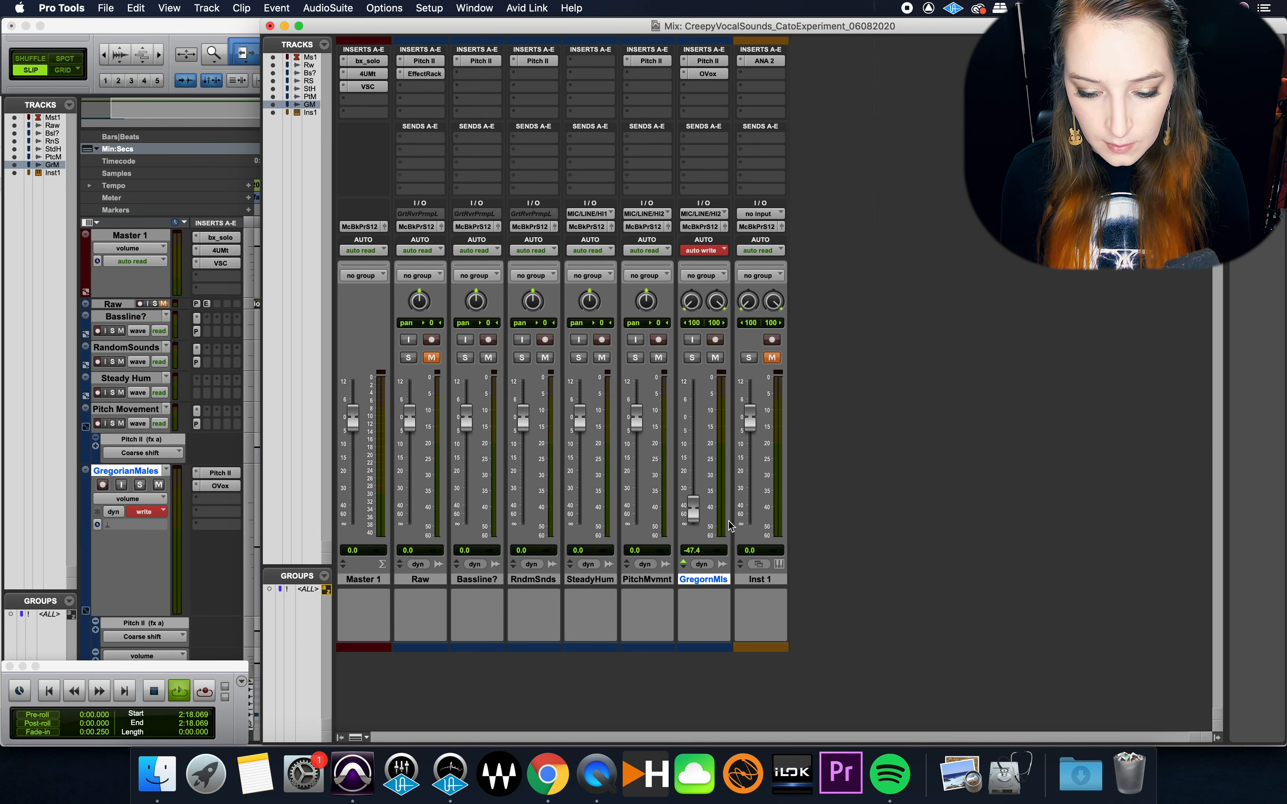
pyautogui.press('super+equal')
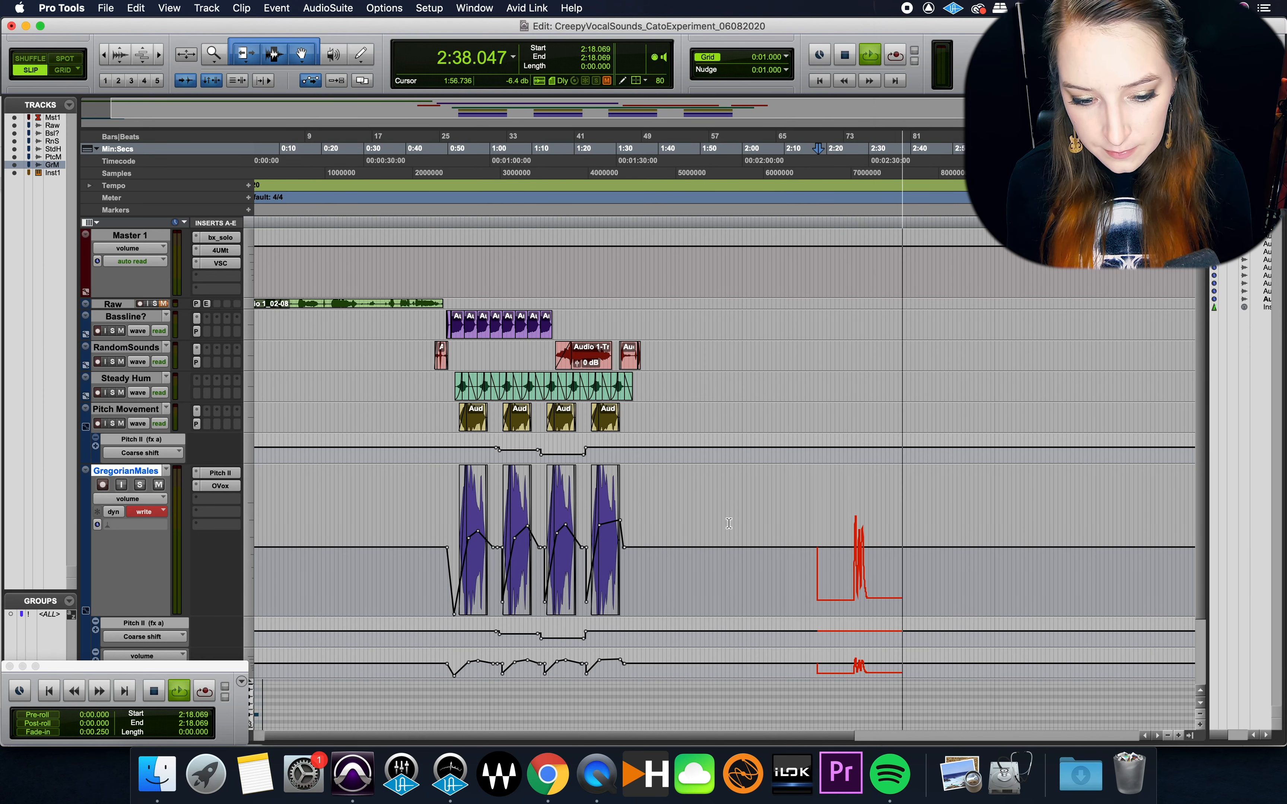
pyautogui.press('space')
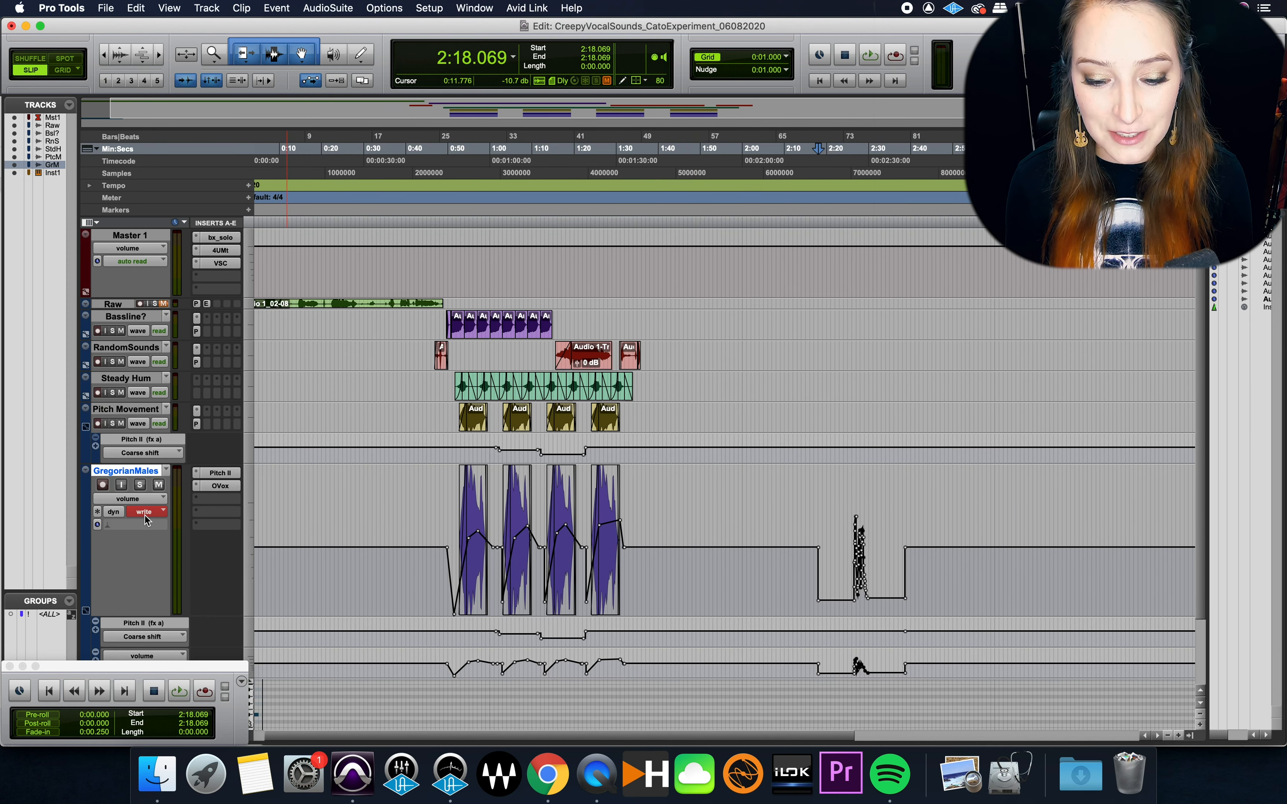
# Step: Try a short write pass on GregorianMales from about 0:46 over its existing volume automation, and undo it
pyautogui.click(432, 556)
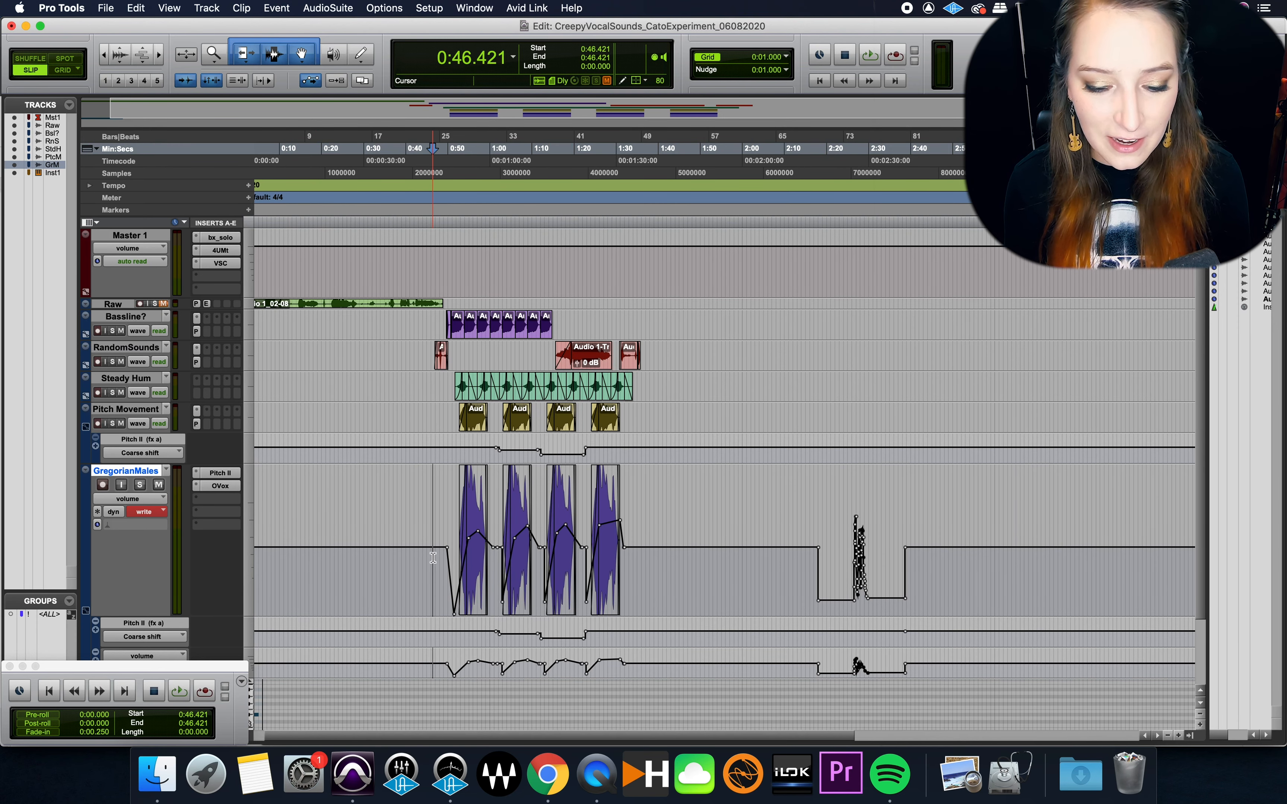
pyautogui.press('space')
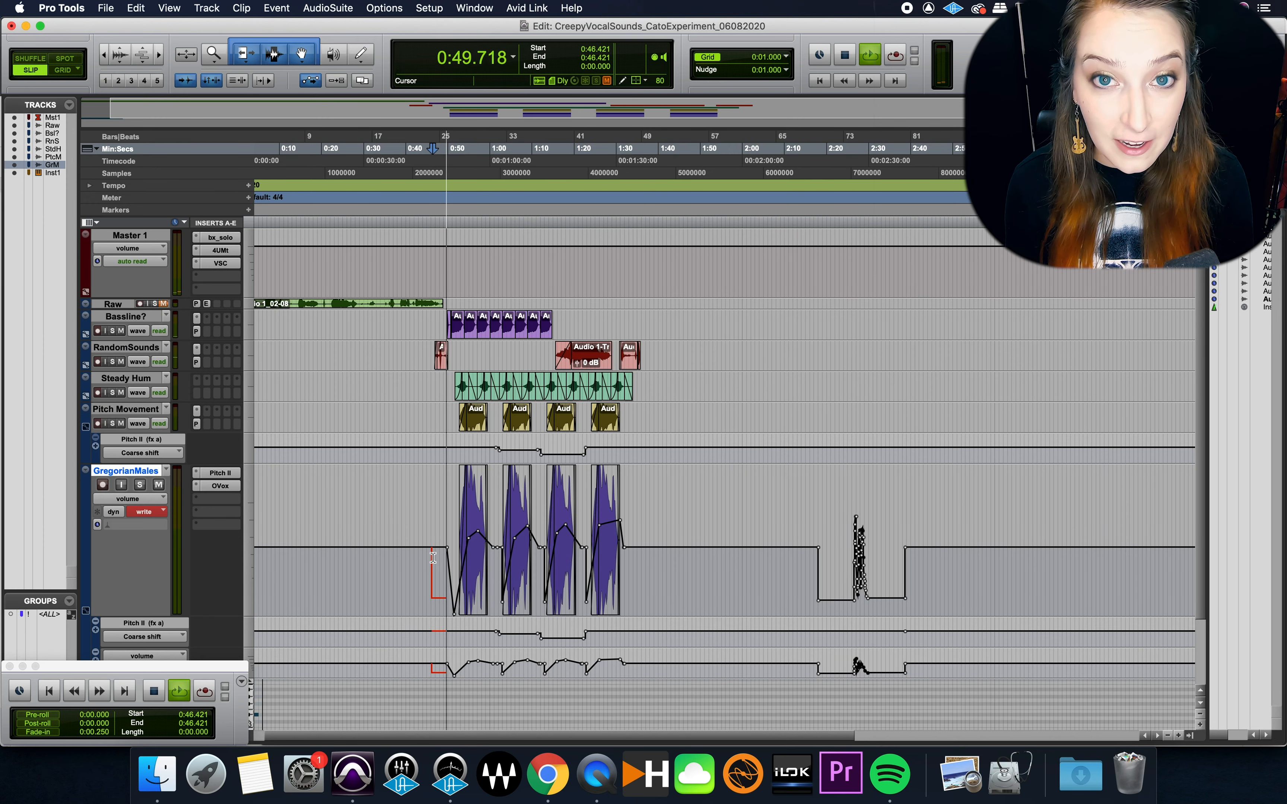
pyautogui.press('space')
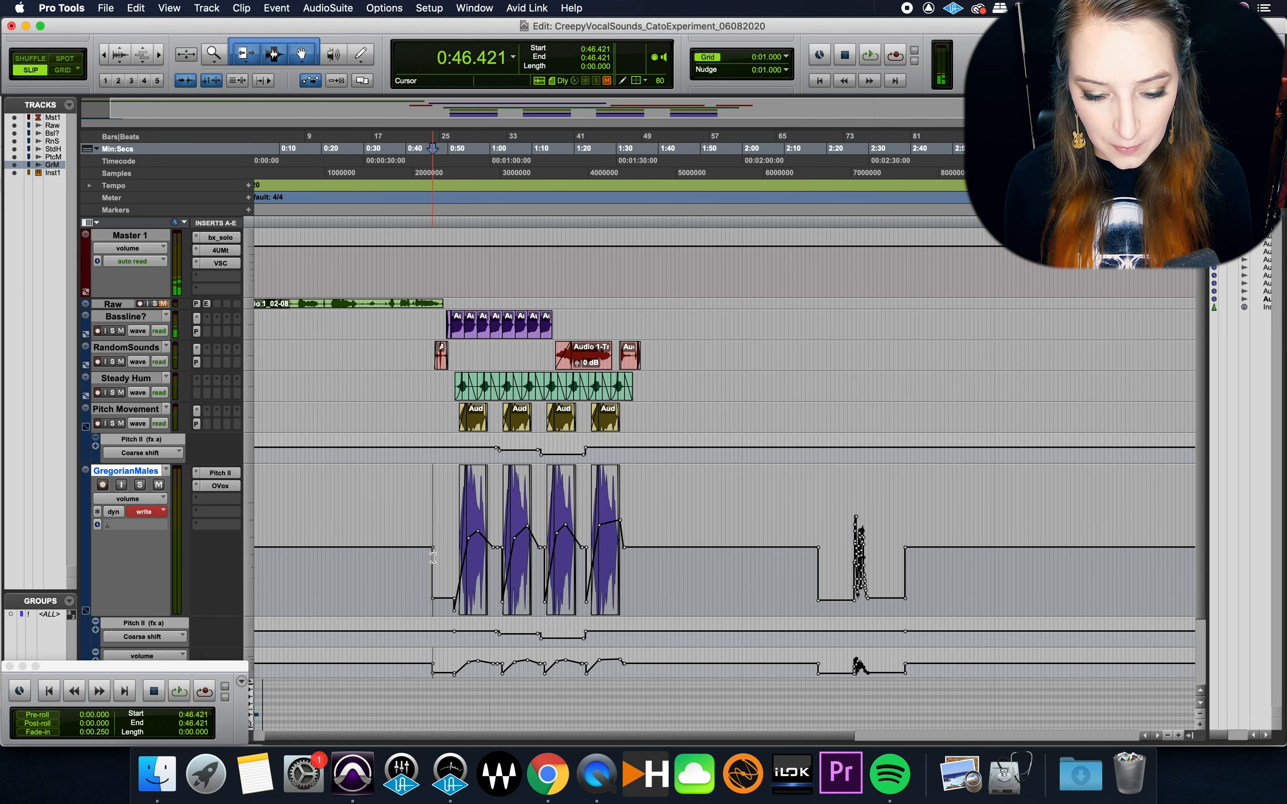
pyautogui.press('super+z')
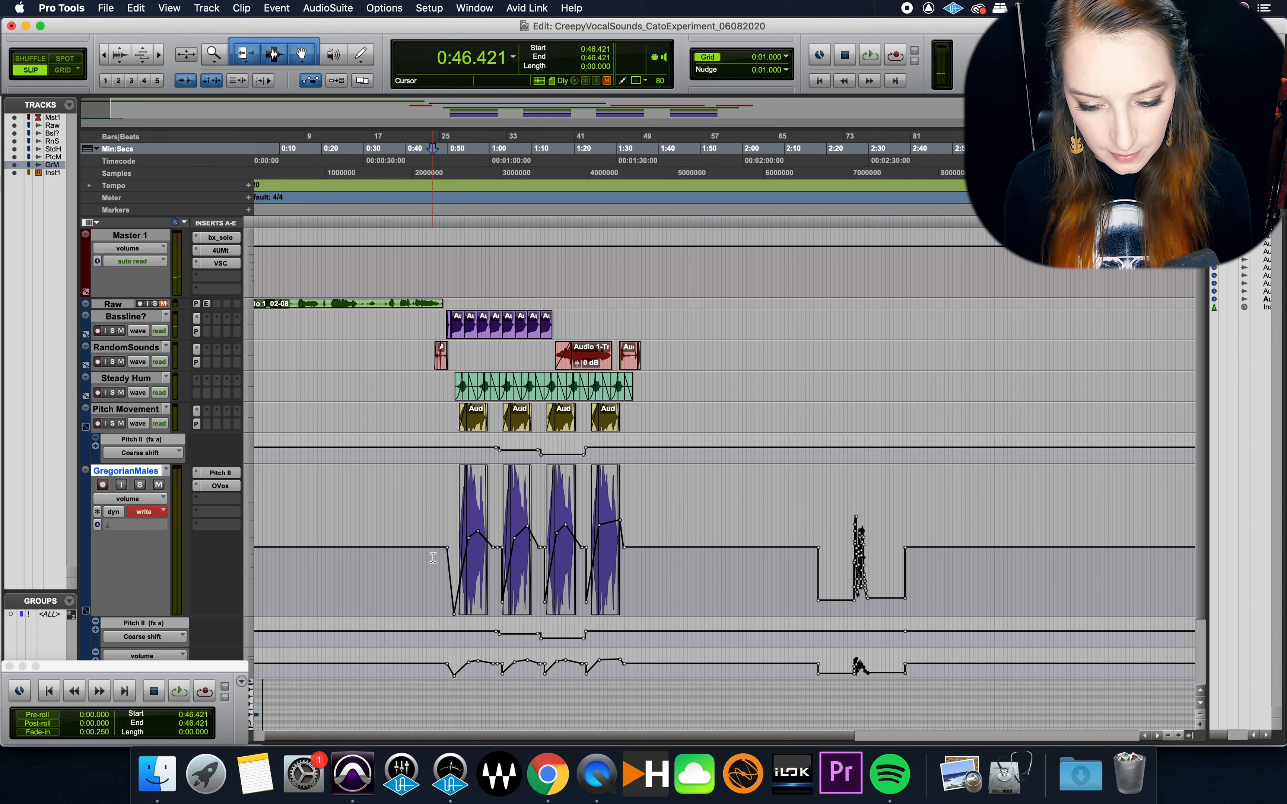
# Step: Set the After Write Pass automation option in the Mixing preferences to Latch
pyautogui.click(429, 8)
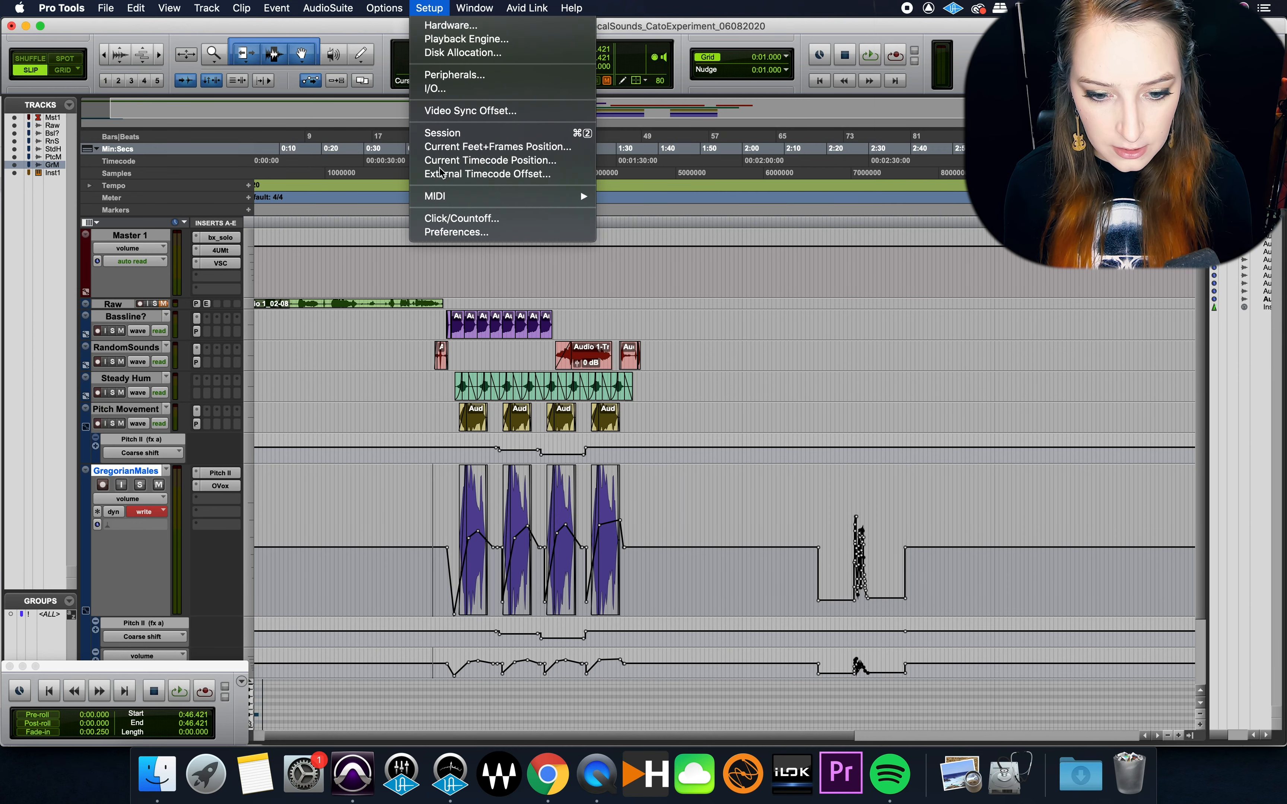
pyautogui.click(451, 233)
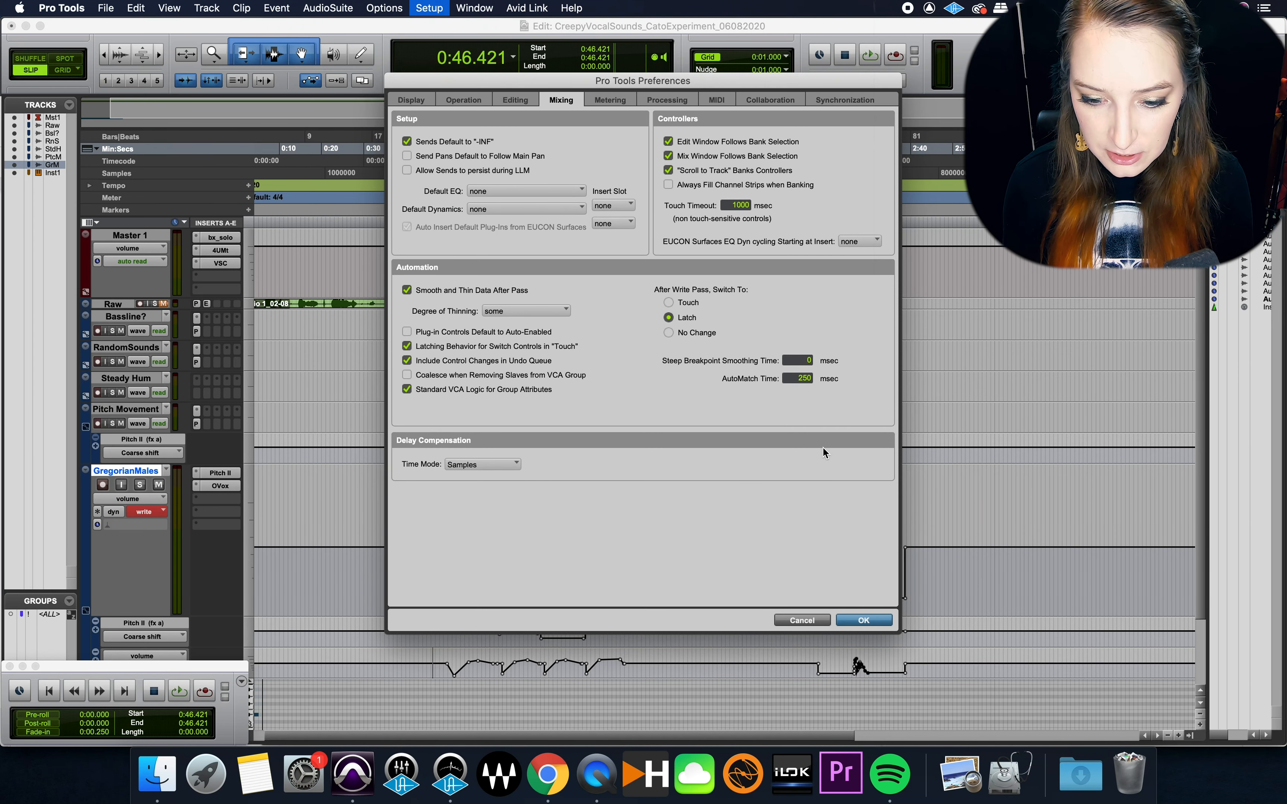
pyautogui.click(852, 619)
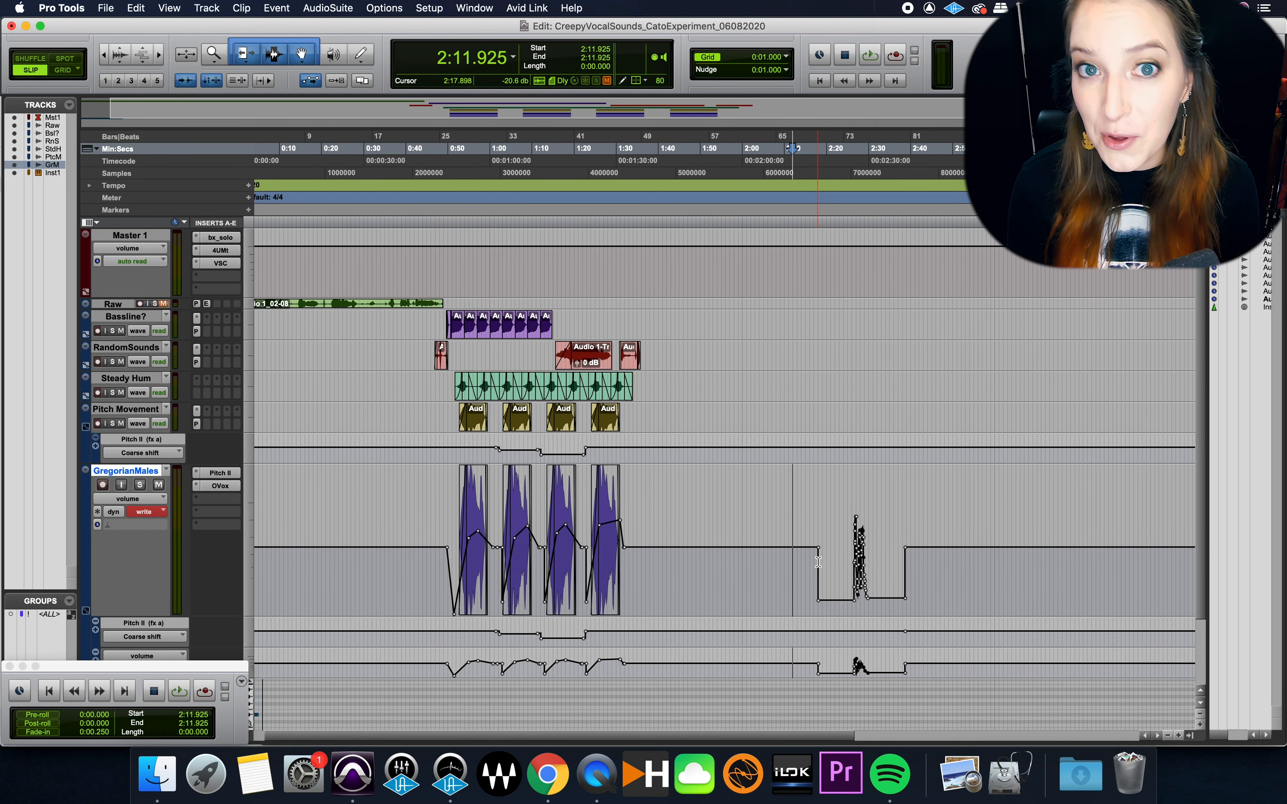
# Step: Write another volume automation pass on GregorianMales from about 2:17, moving its fader up and down during playback
pyautogui.click(814, 562)
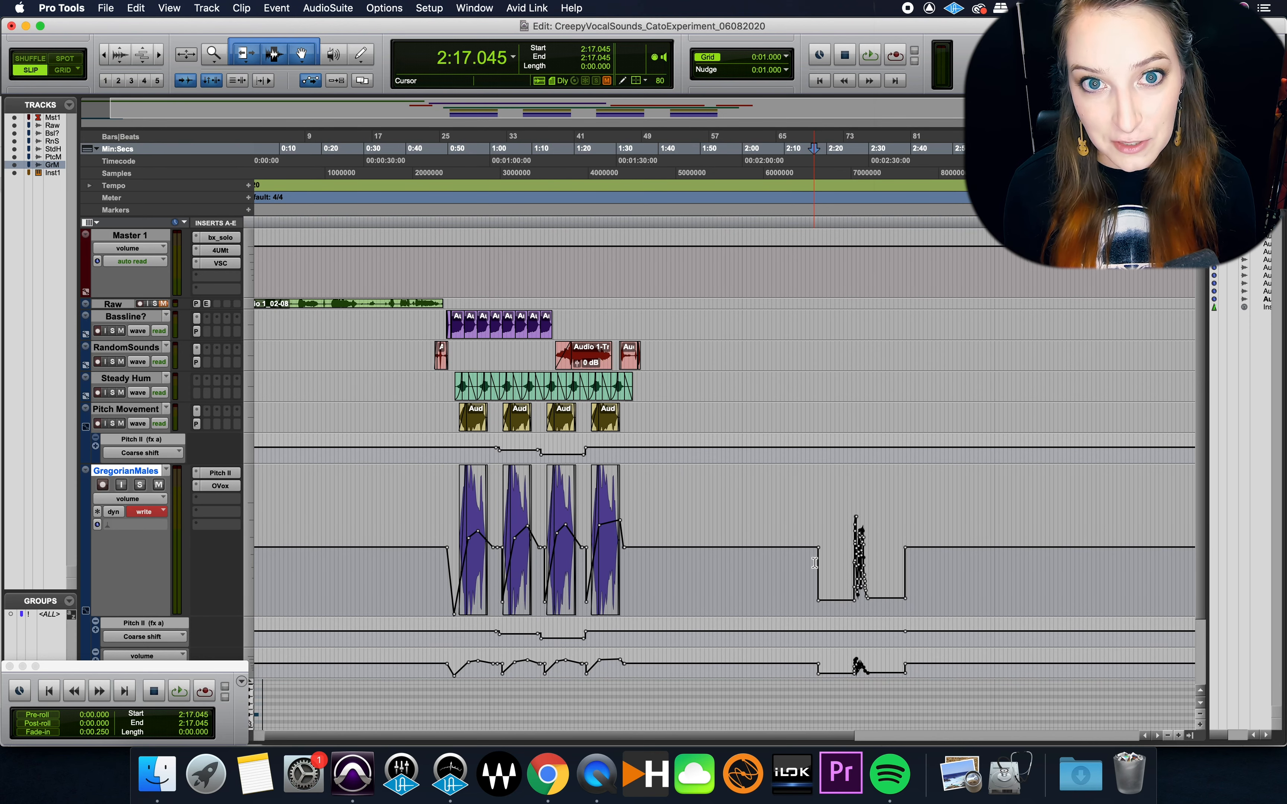
pyautogui.press('space')
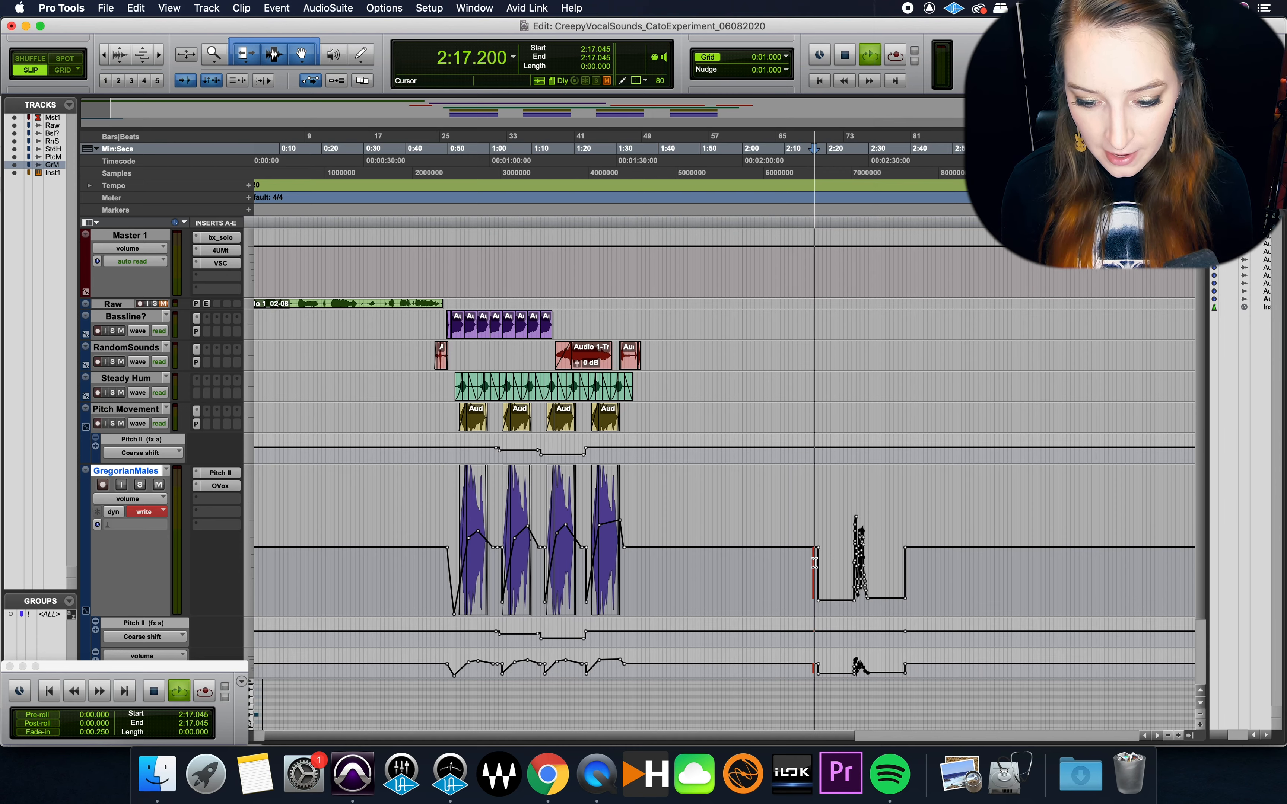
pyautogui.press('super+equal')
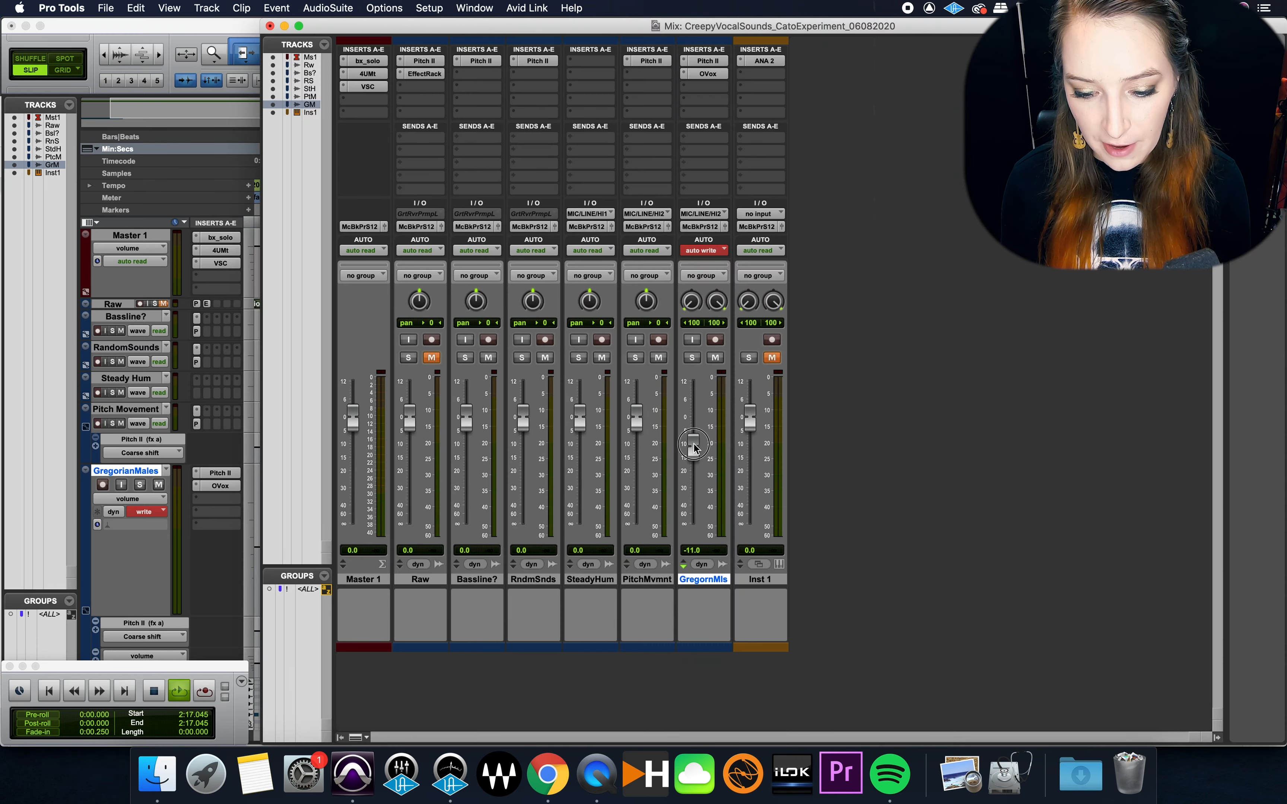
pyautogui.moveTo(695, 448)
pyautogui.mouseDown()
pyautogui.moveTo(692, 488)
pyautogui.moveTo(690, 463)
pyautogui.mouseUp()
pyautogui.press('super+equal')
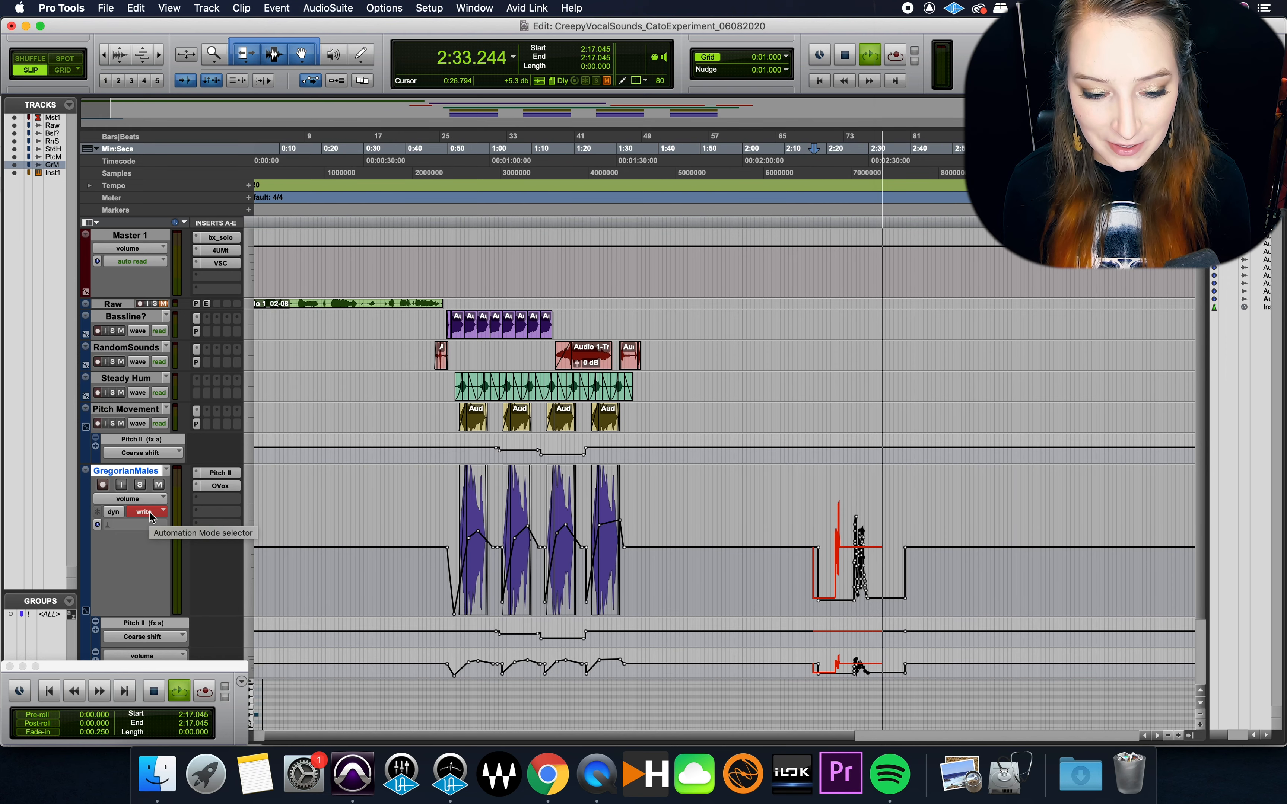
pyautogui.press('space')
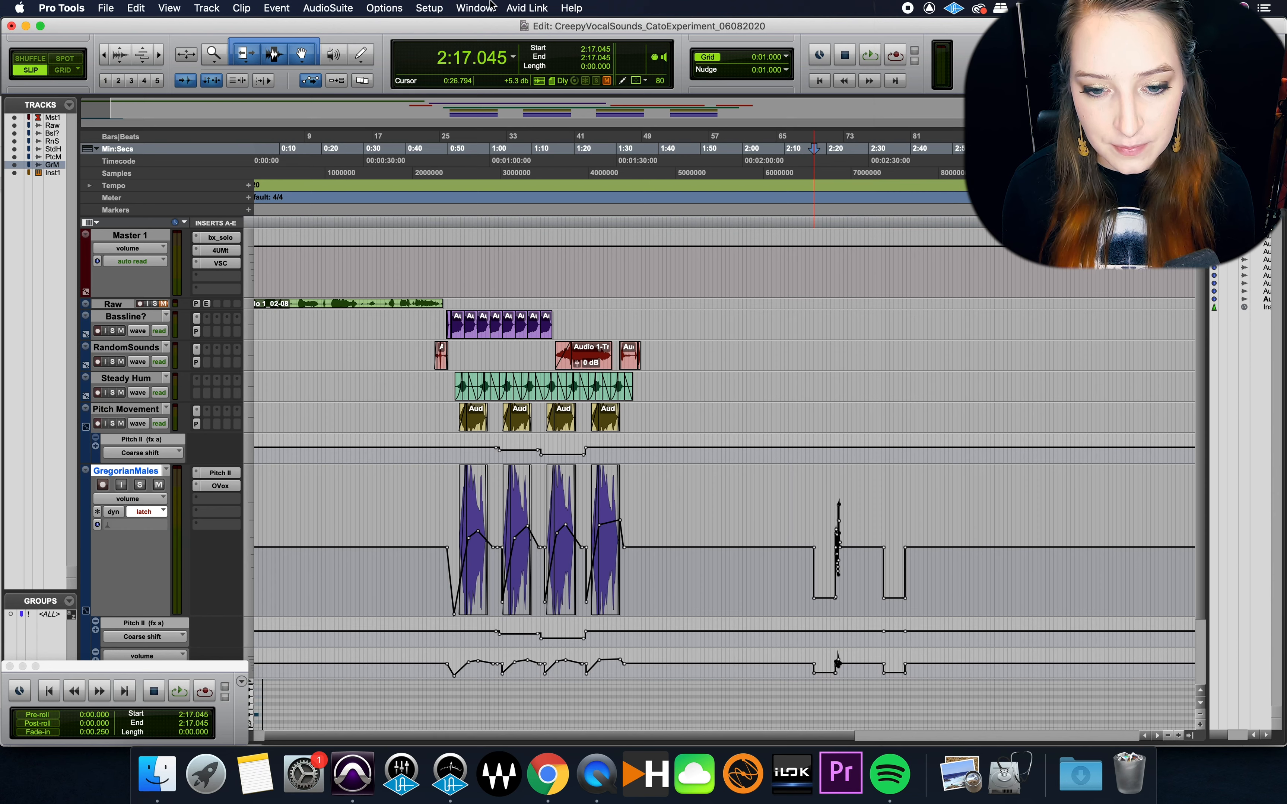
# Step: Set the GregorianMales track's automation mode back to write and change the After Write Pass preference to Touch
pyautogui.click(145, 511)
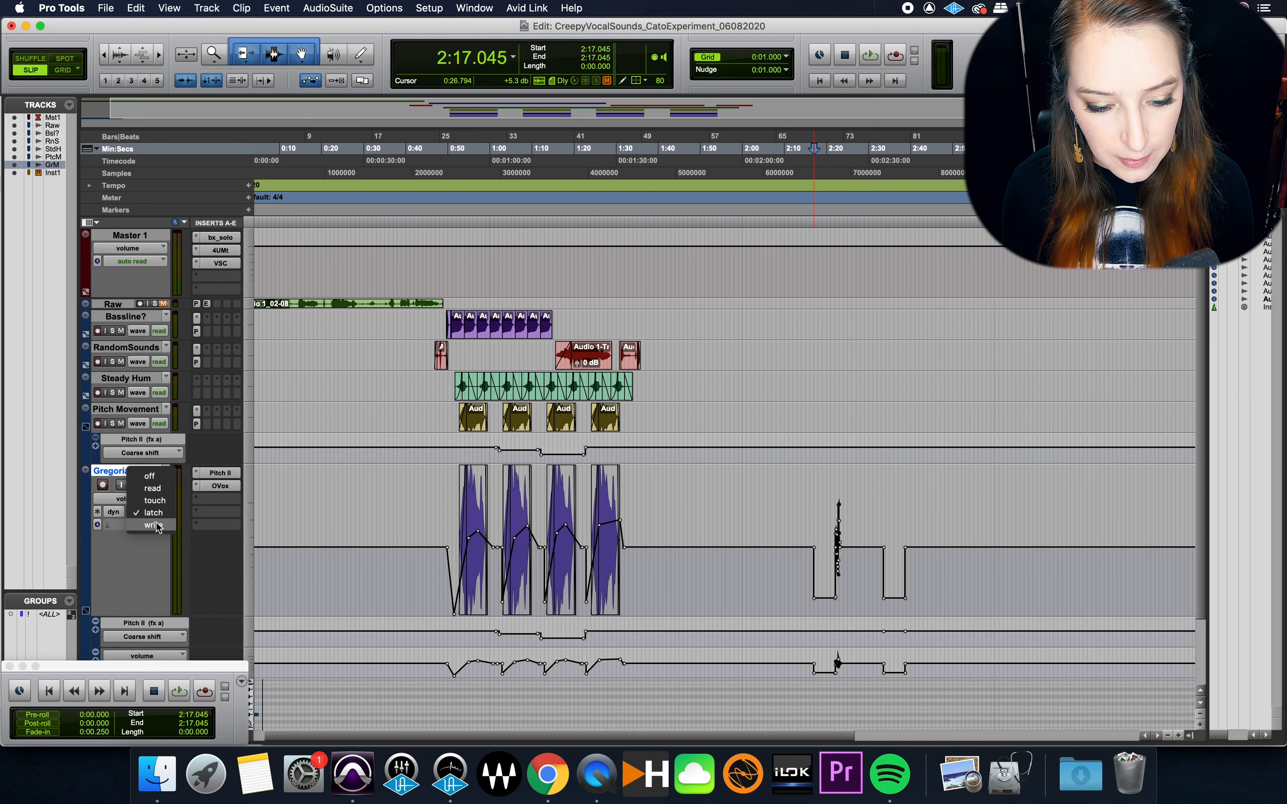
pyautogui.click(154, 526)
pyautogui.click(429, 7)
pyautogui.moveTo(580, 195)
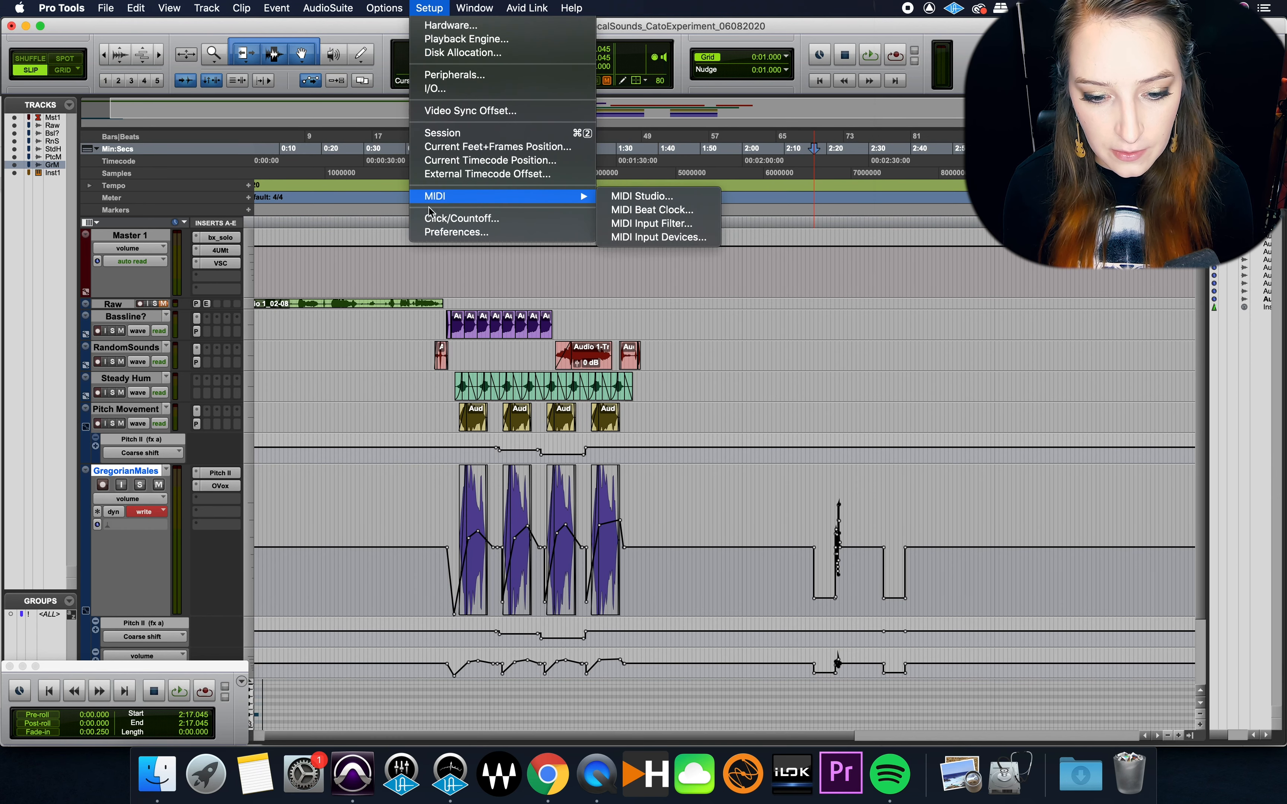
pyautogui.click(436, 232)
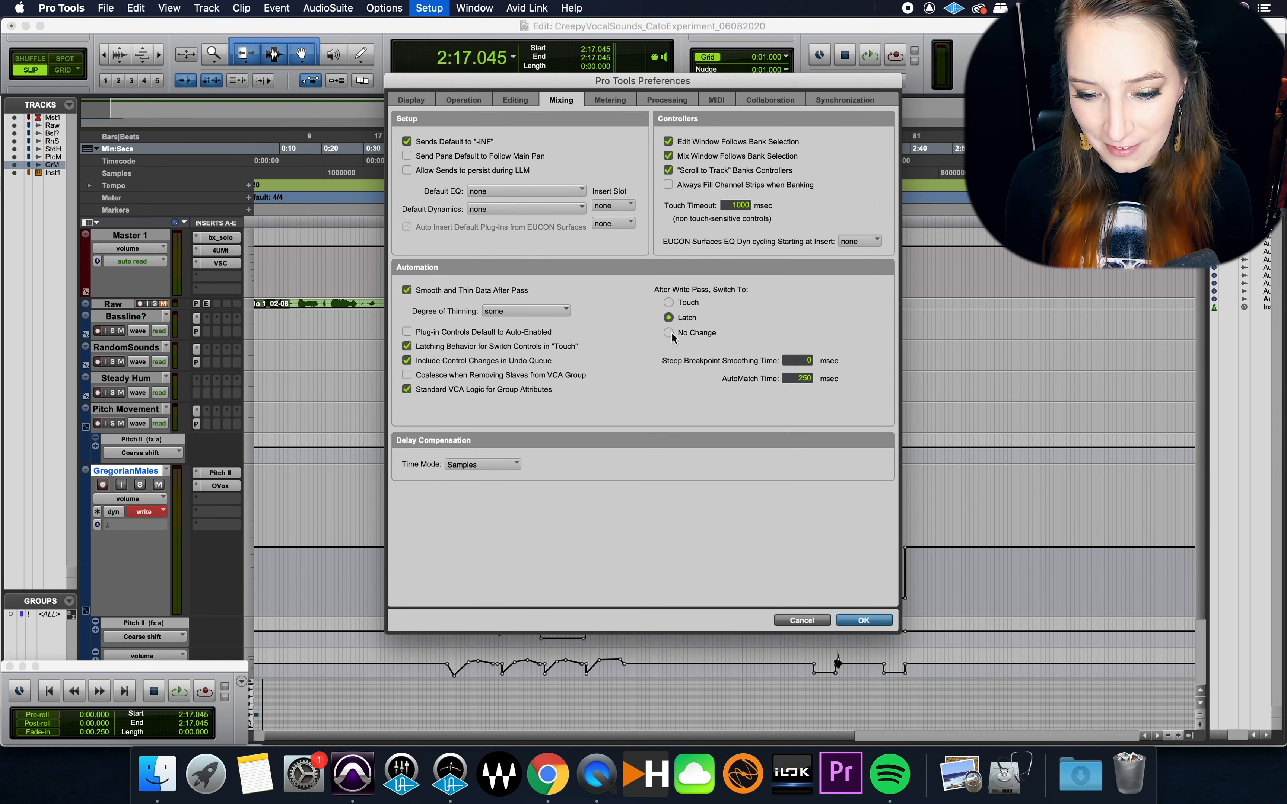
pyautogui.click(688, 304)
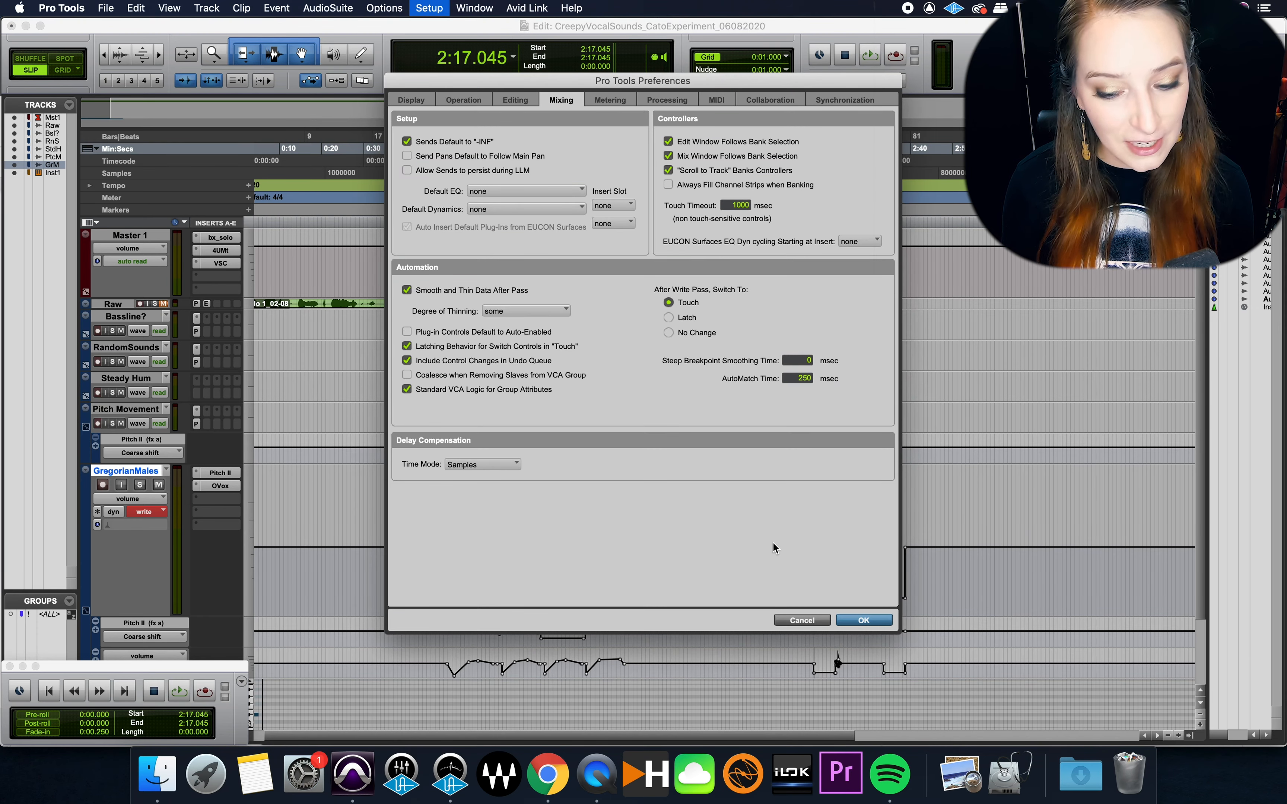
pyautogui.click(863, 620)
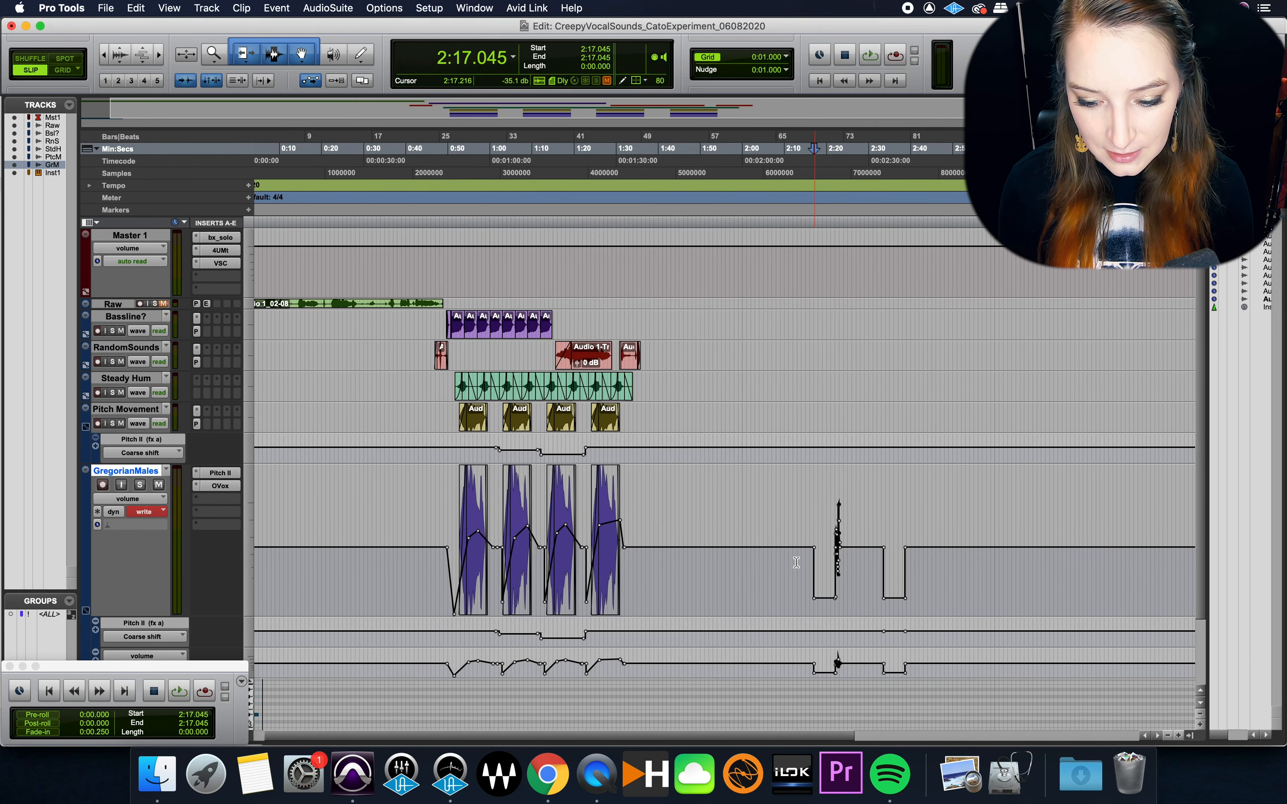
# Step: Write a volume automation pass on GregorianMales from about 2:08, moving its fader up and down in the mixer during playback
pyautogui.click(777, 554)
pyautogui.press('space')
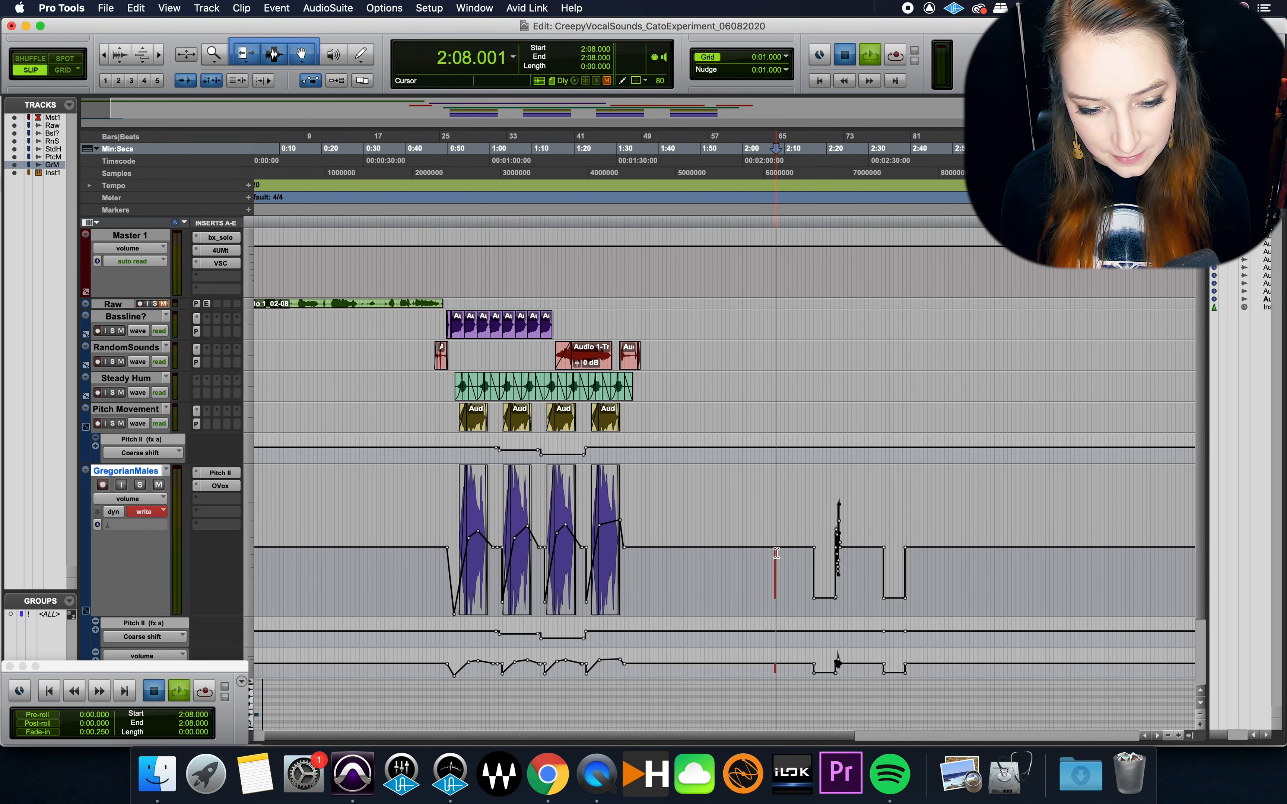
pyautogui.press('super+equal')
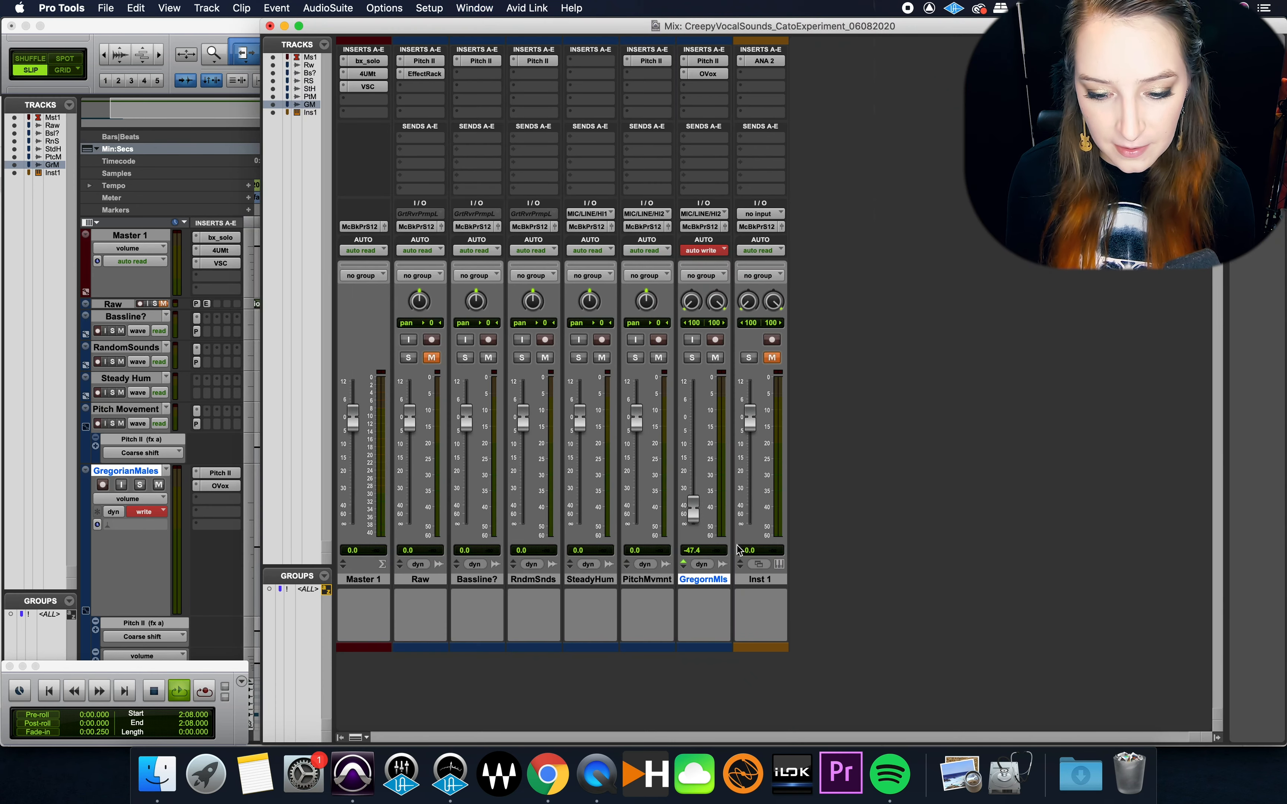
pyautogui.moveTo(694, 510)
pyautogui.mouseDown()
pyautogui.moveTo(694, 420)
pyautogui.moveTo(694, 449)
pyautogui.mouseUp()
pyautogui.press('super+equal')
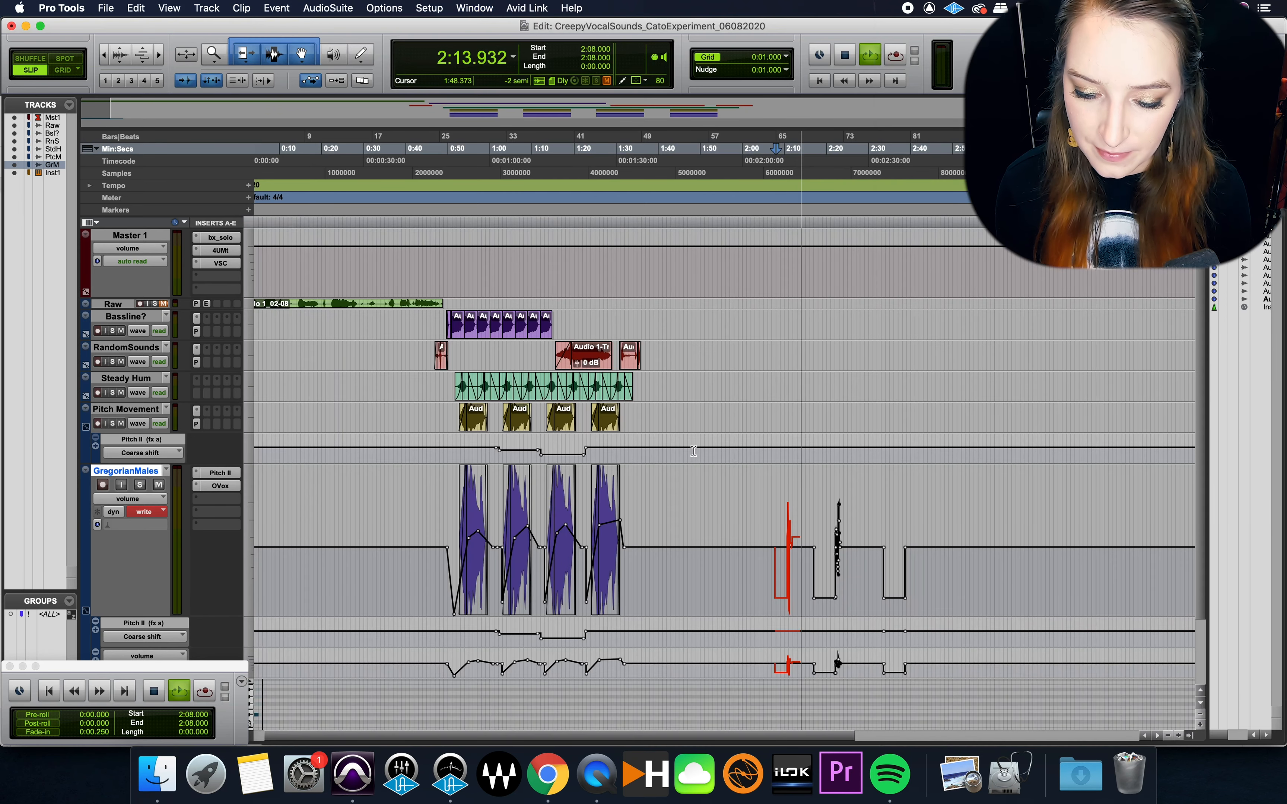
pyautogui.press('space')
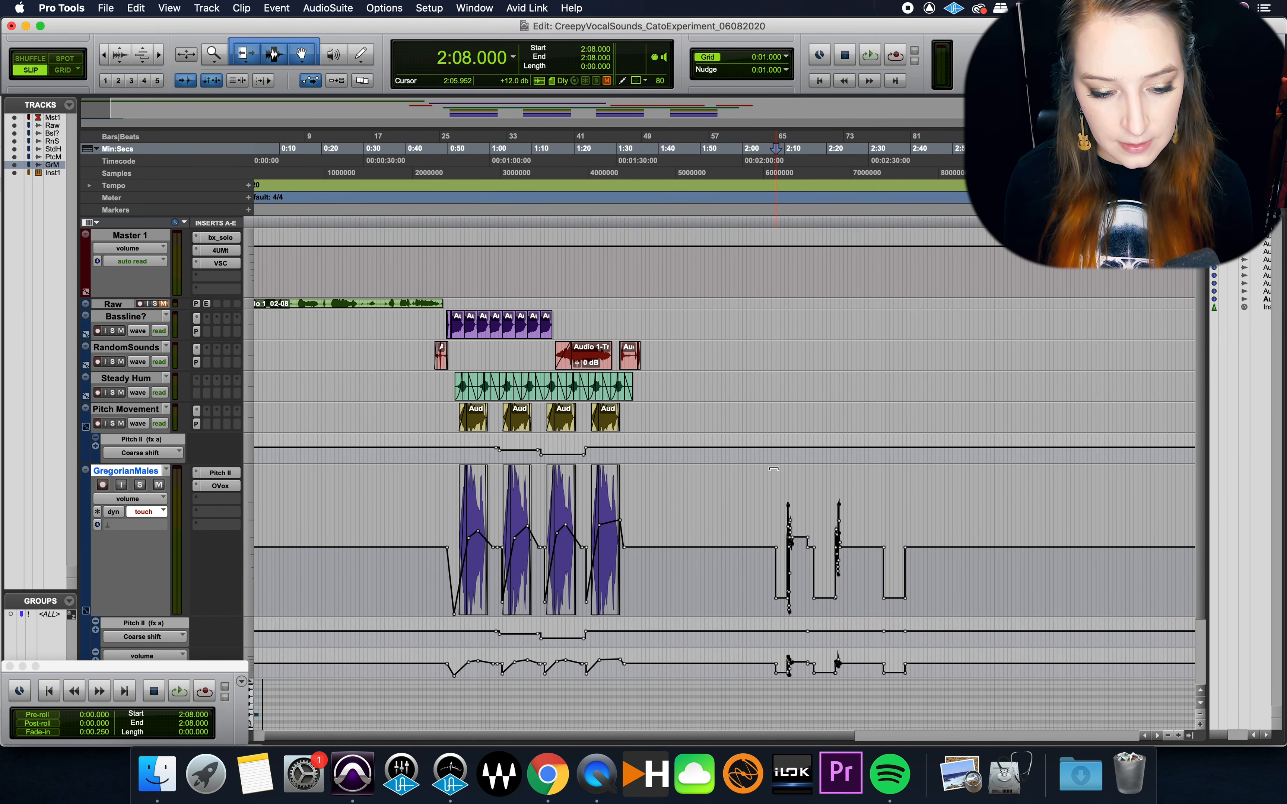
# Step: Set the GregorianMales automation mode to read and delete its volume automation between about 2:03 and 2:51
pyautogui.click(152, 520)
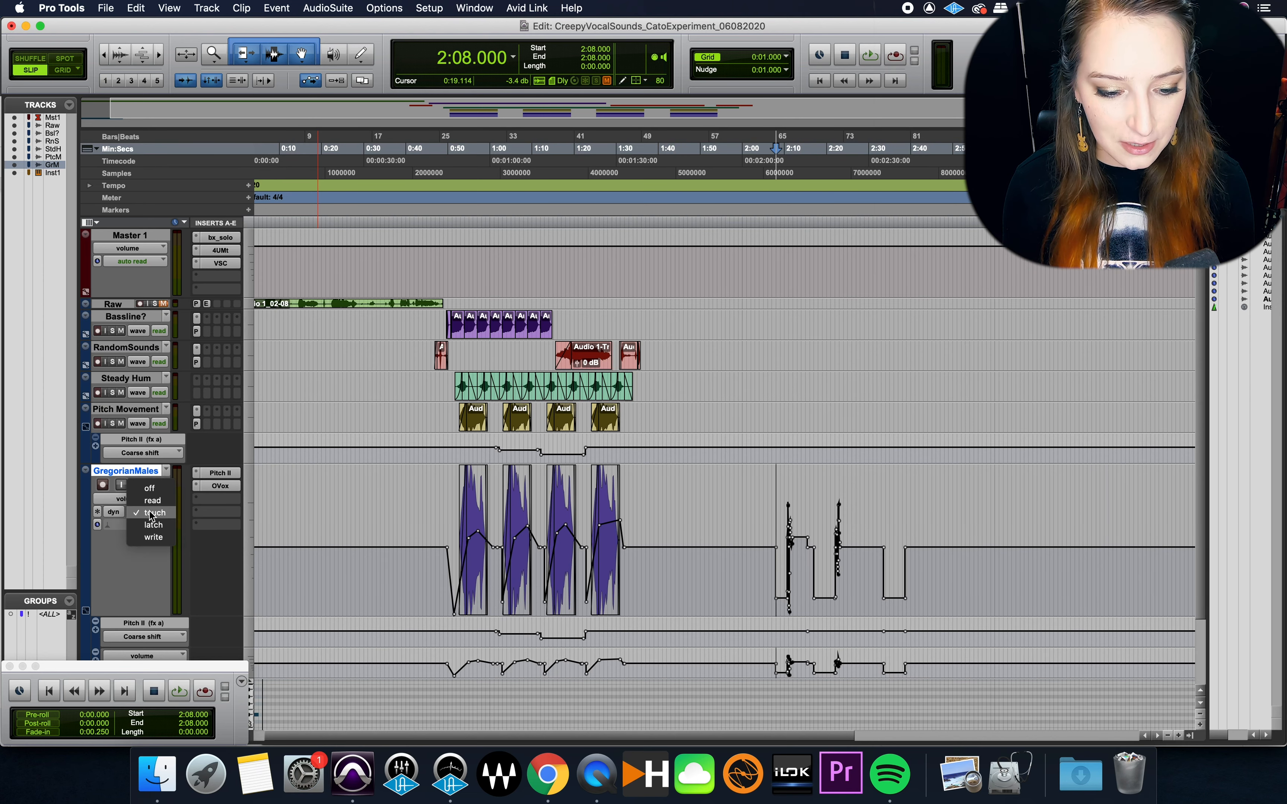
pyautogui.click(152, 504)
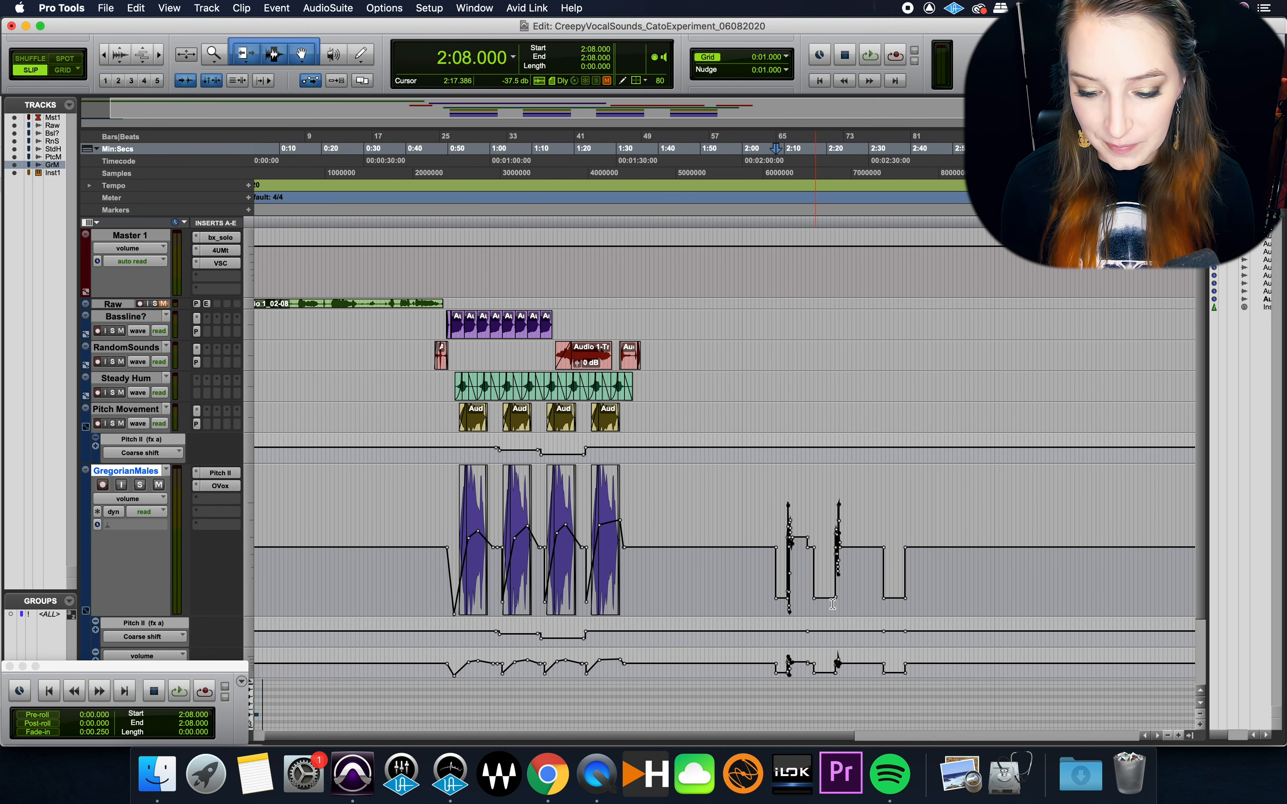
pyautogui.moveTo(755, 569); pyautogui.dragTo(959, 573)
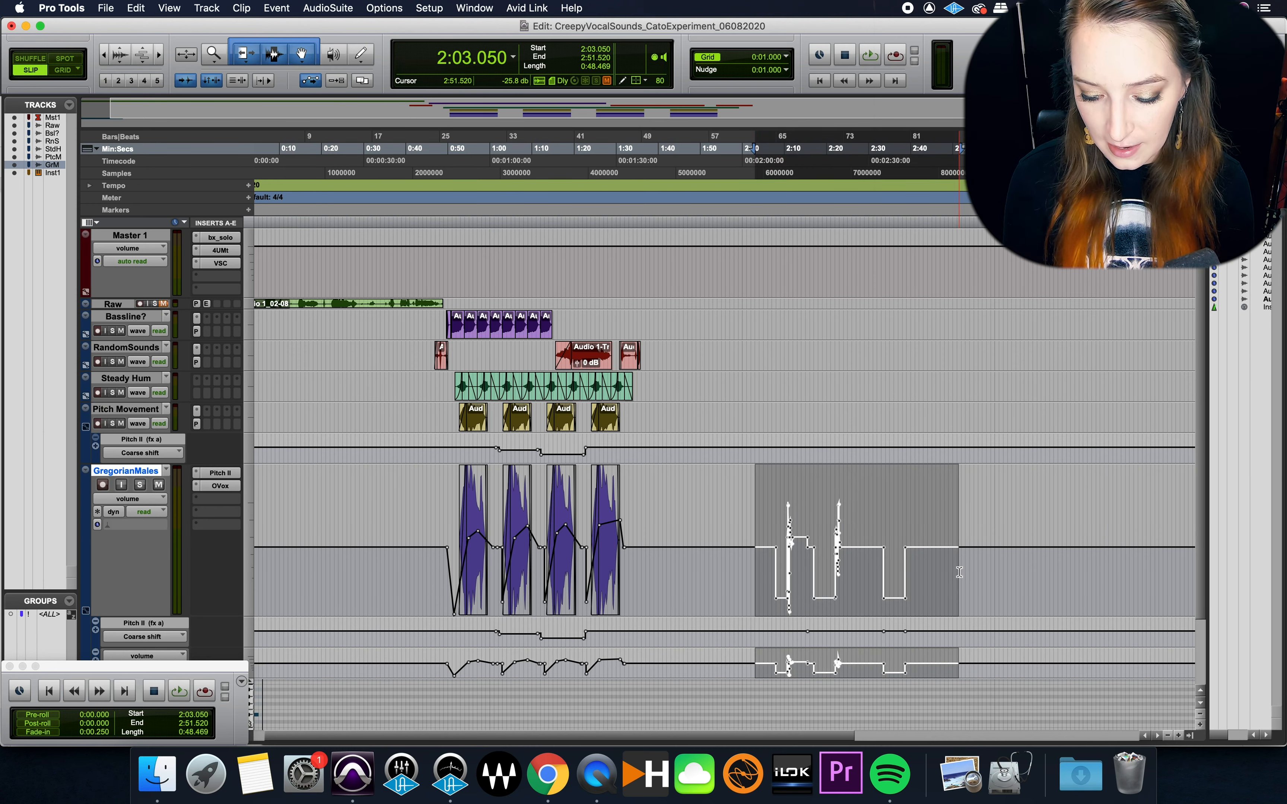
pyautogui.press('BackSpace')
pyautogui.click(713, 547)
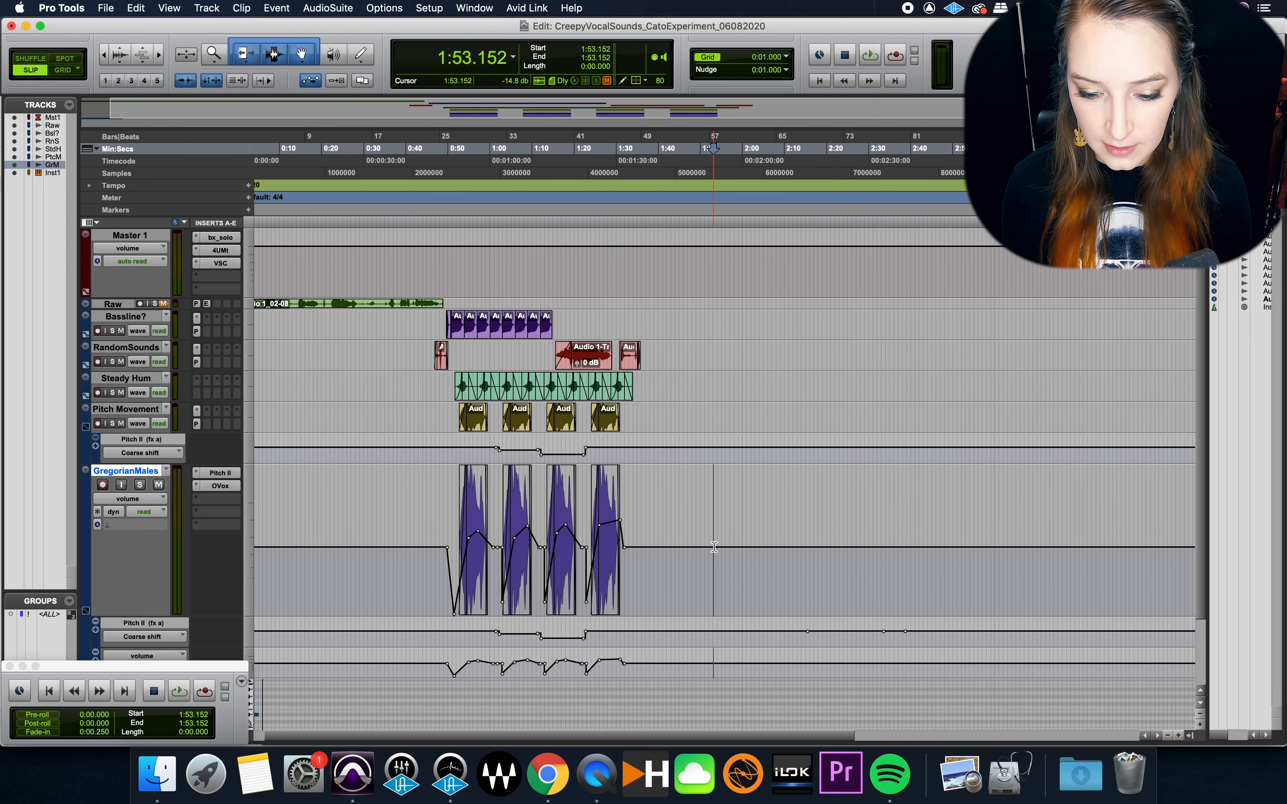
# Step: Try deleting the GregorianMales volume automation between about 0:46 and 1:46, undo the deletion, and clear the selection
pyautogui.moveTo(682, 546); pyautogui.dragTo(430, 530)
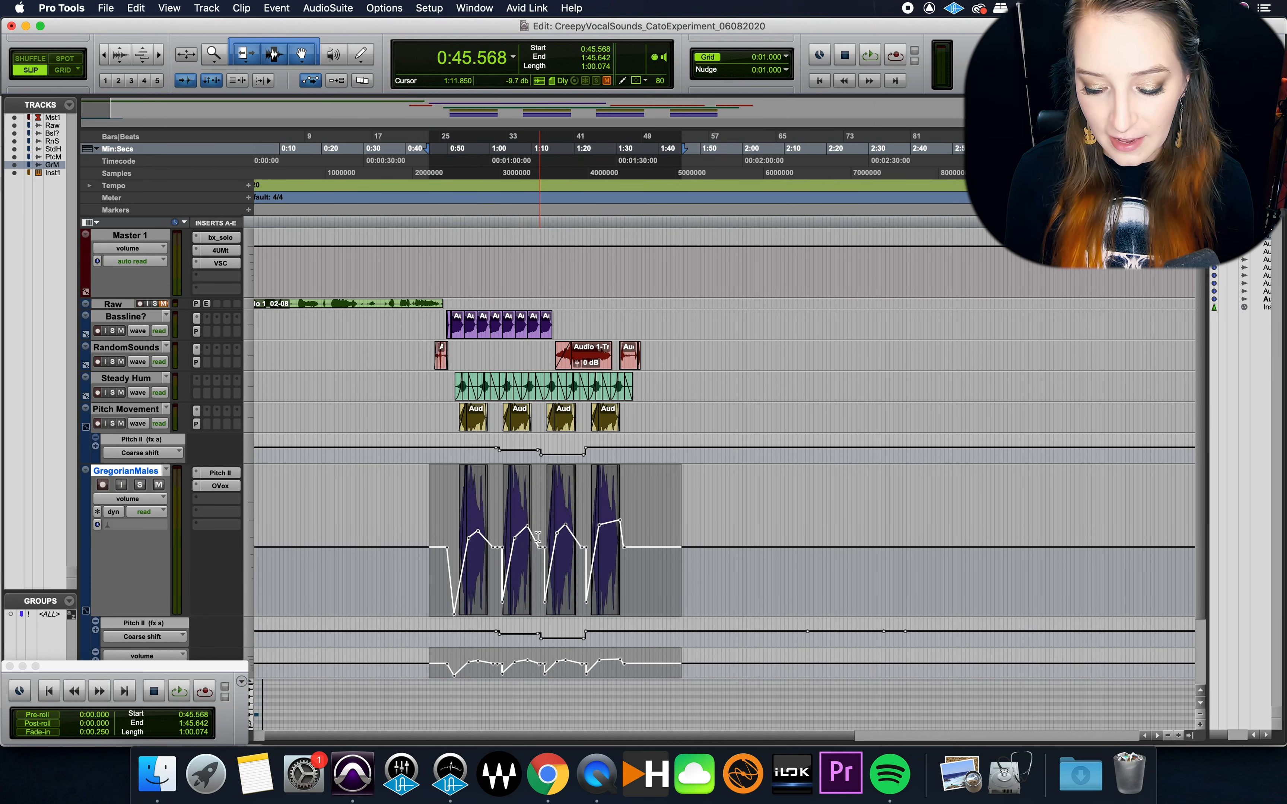
pyautogui.press('Delete')
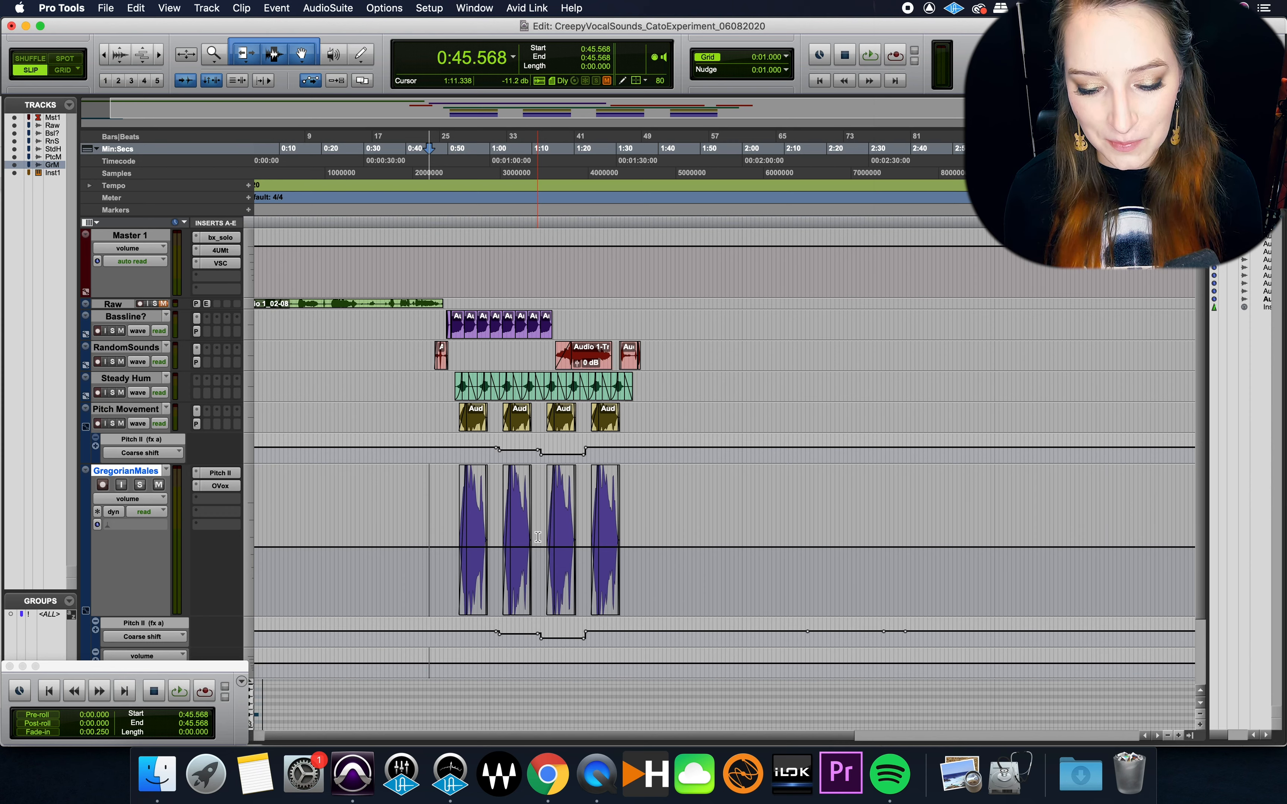
pyautogui.press('super+z')
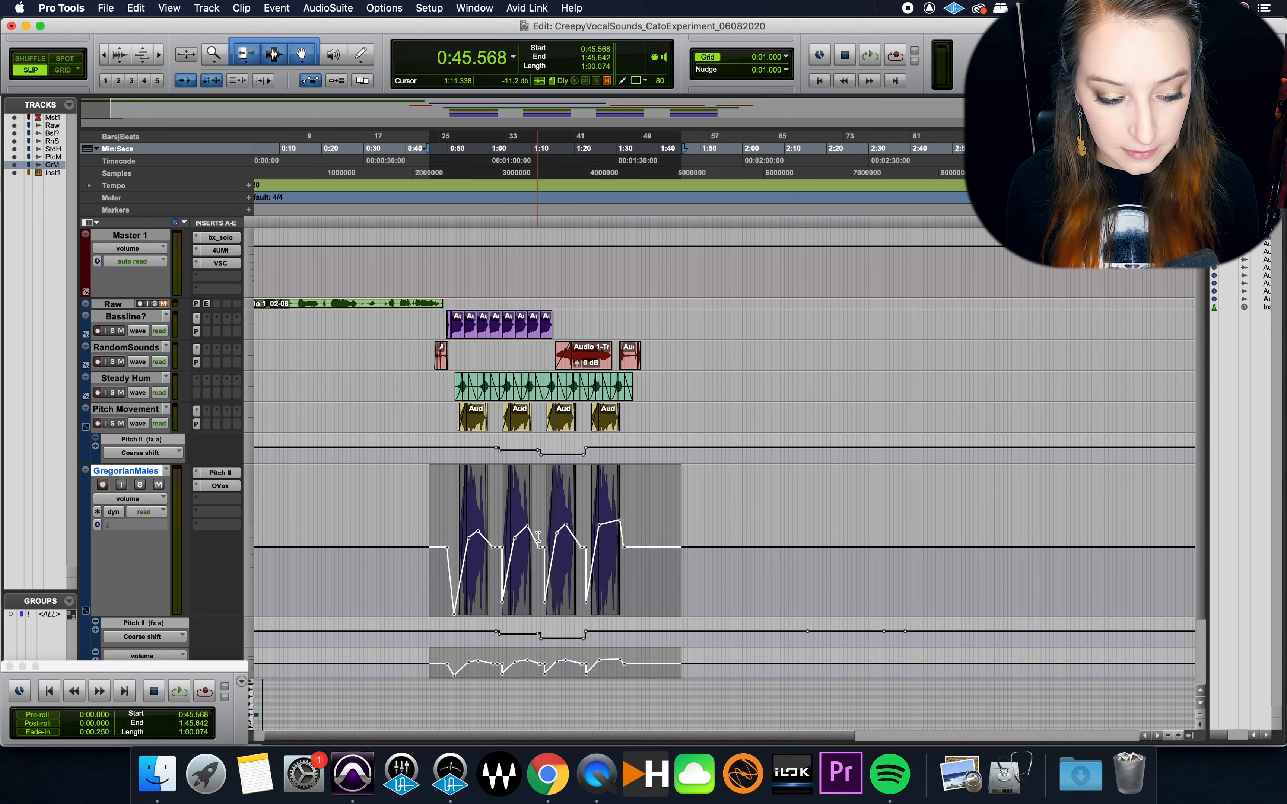
pyautogui.click(688, 546)
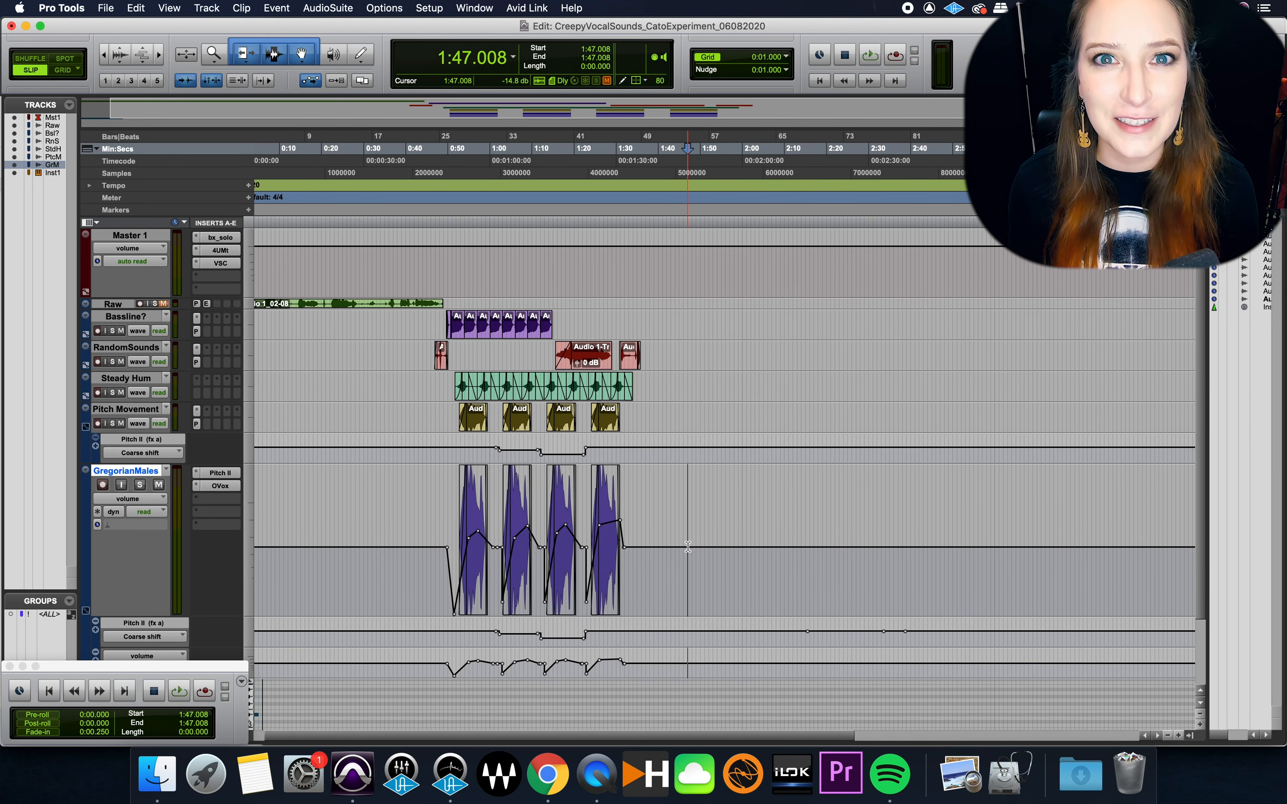